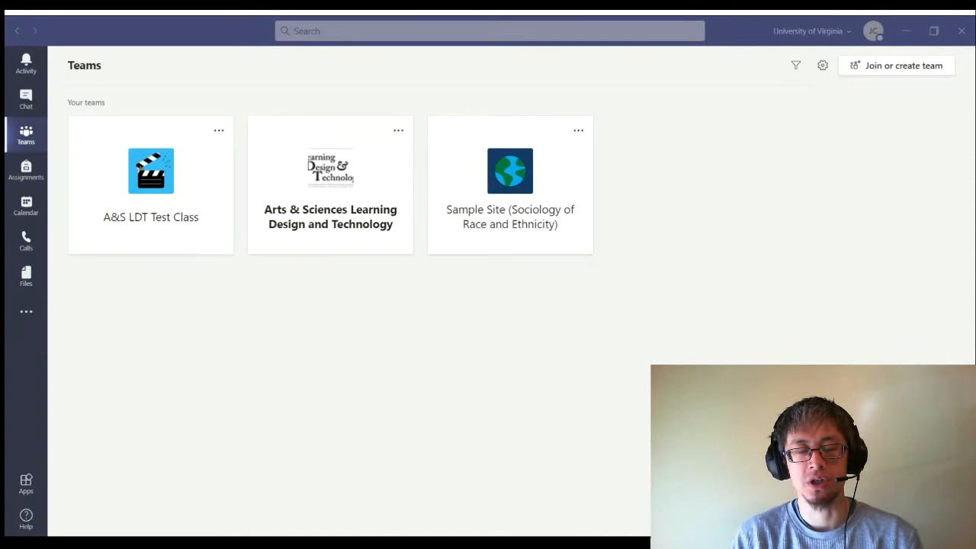
- Create a new class team named "Sample Site" and skip adding students or teachers
left_click(683, 181)
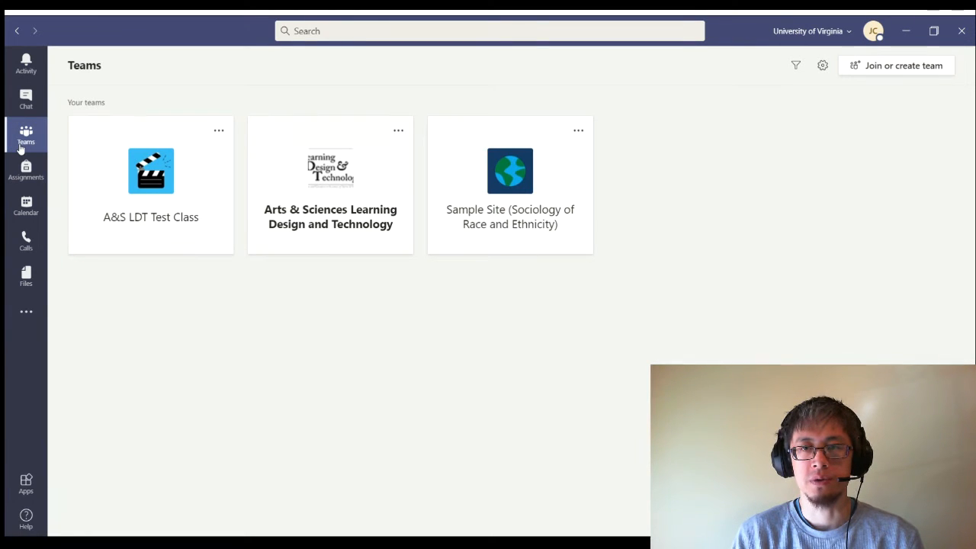
left_click(898, 70)
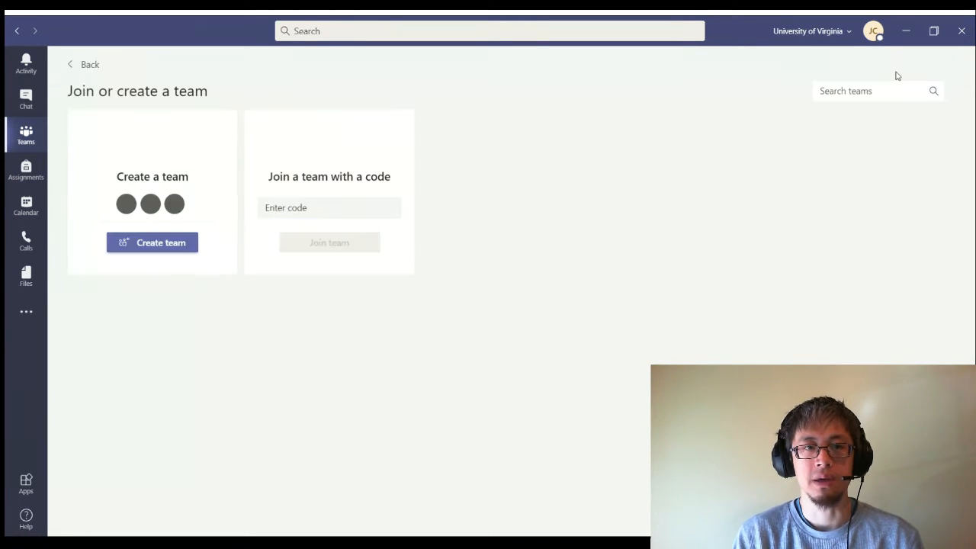
left_click(167, 258)
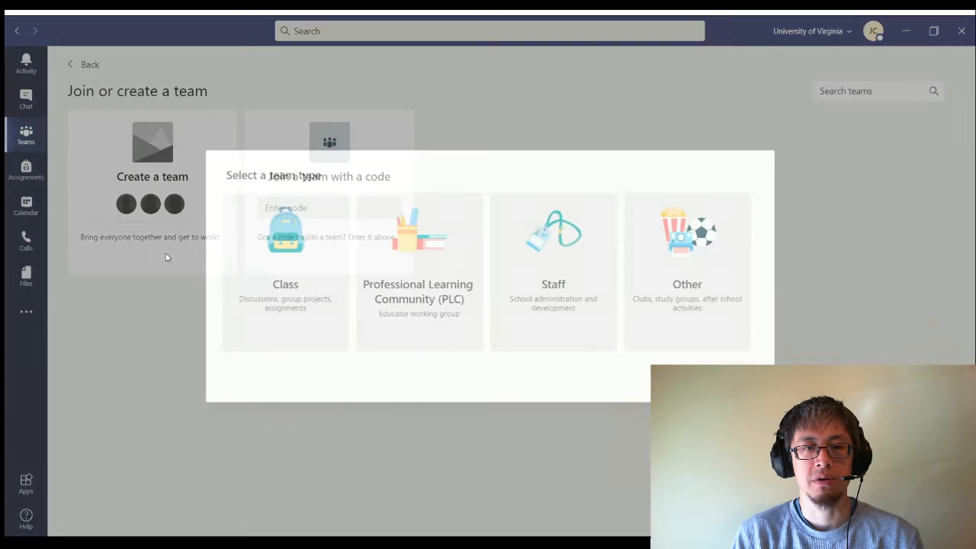
left_click(301, 255)
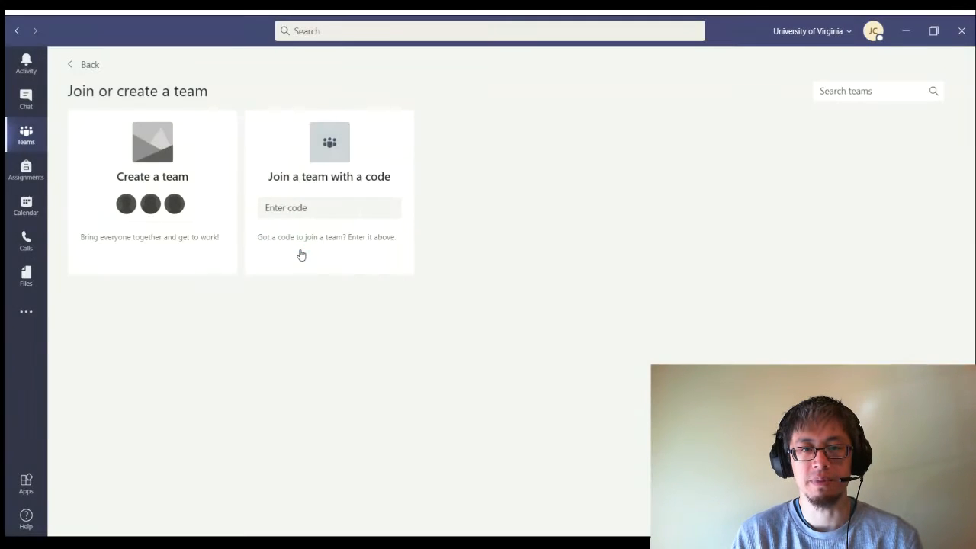
type("S")
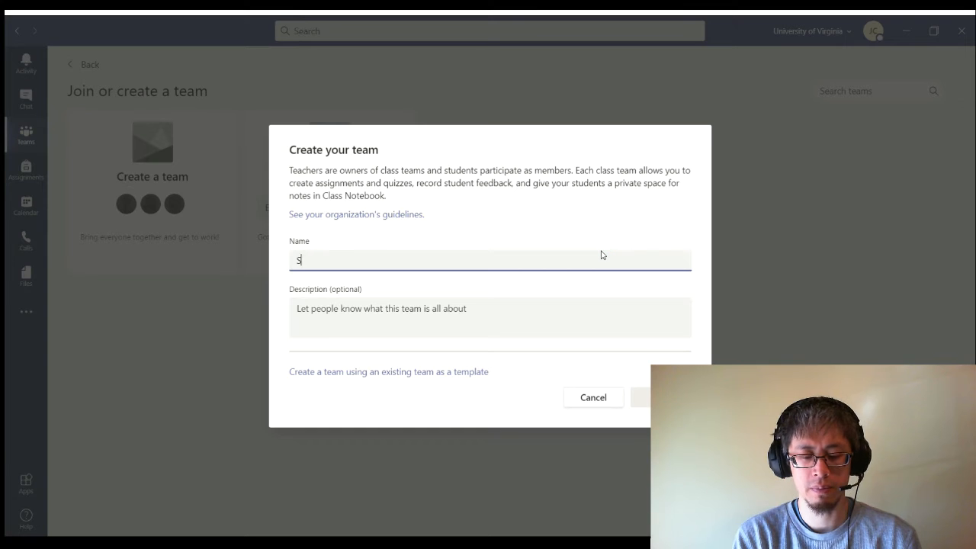
type("ample Site")
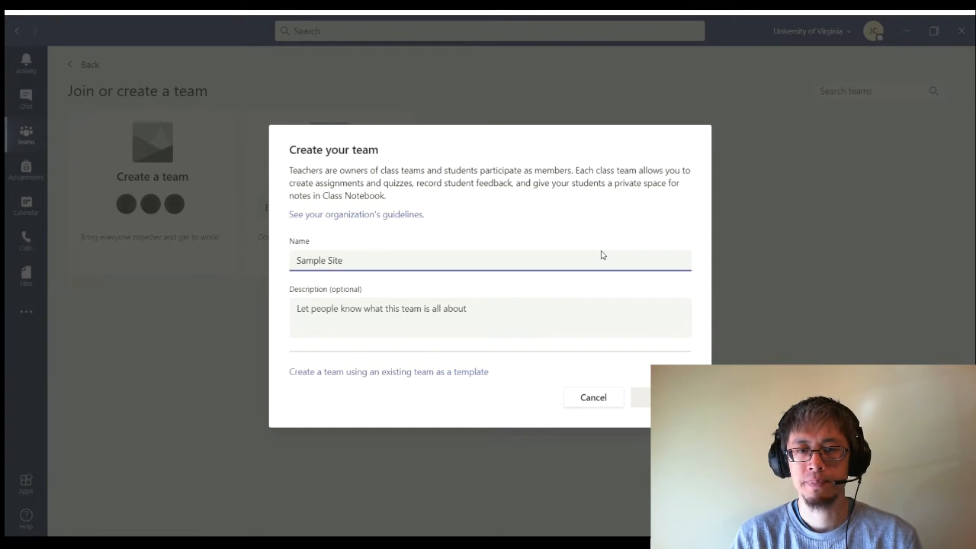
left_click(642, 397)
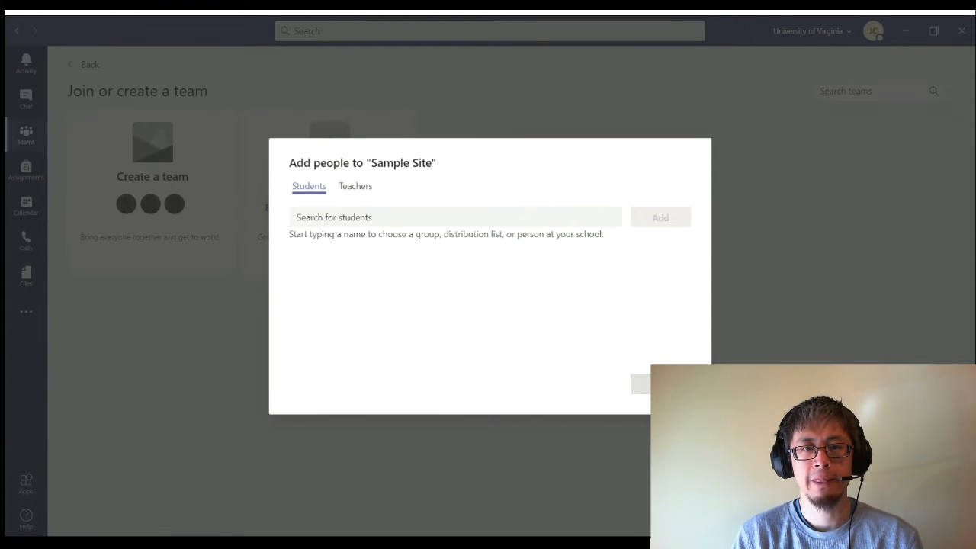
left_click(657, 384)
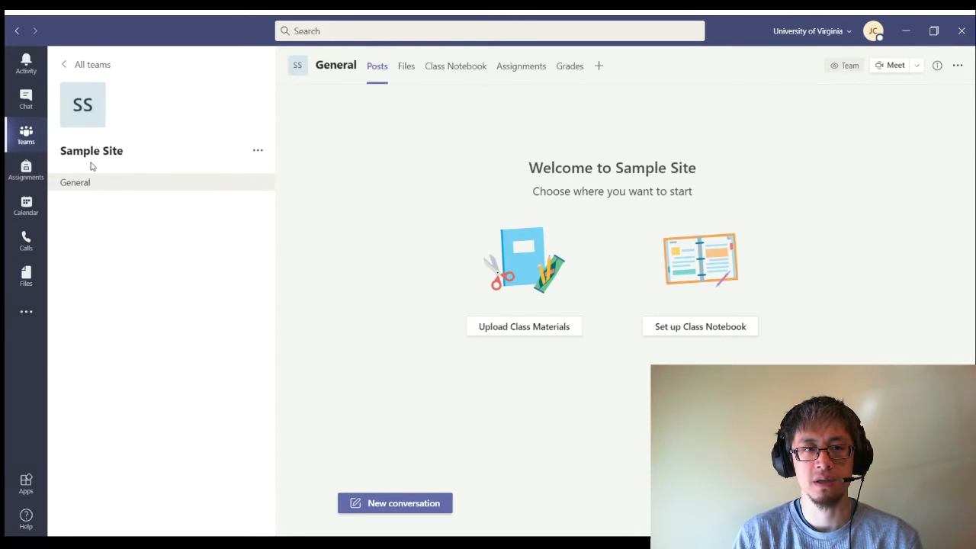
- Add a standard channel named "Announcements" to the Sample Site team, shown automatically in everyone's channel list
left_click(258, 154)
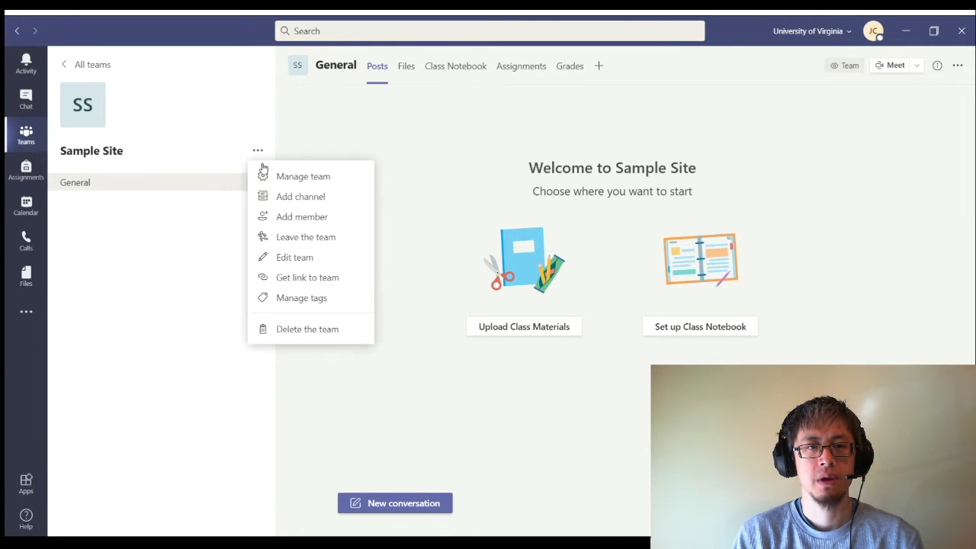
left_click(258, 156)
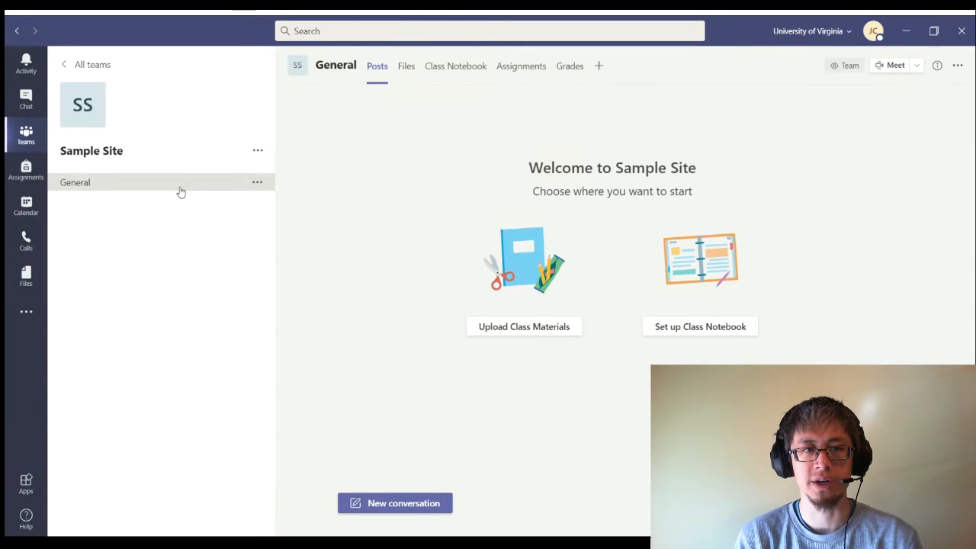
left_click(257, 153)
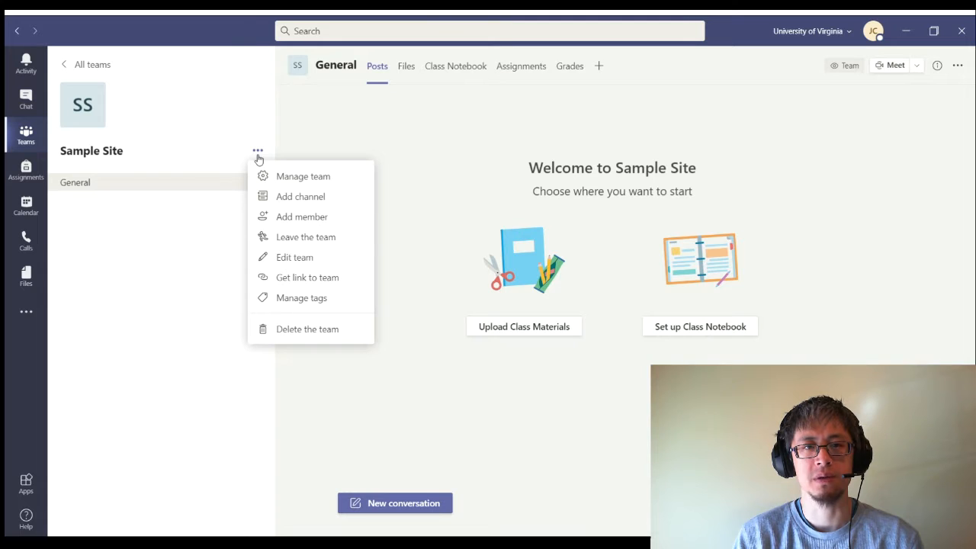
left_click(295, 208)
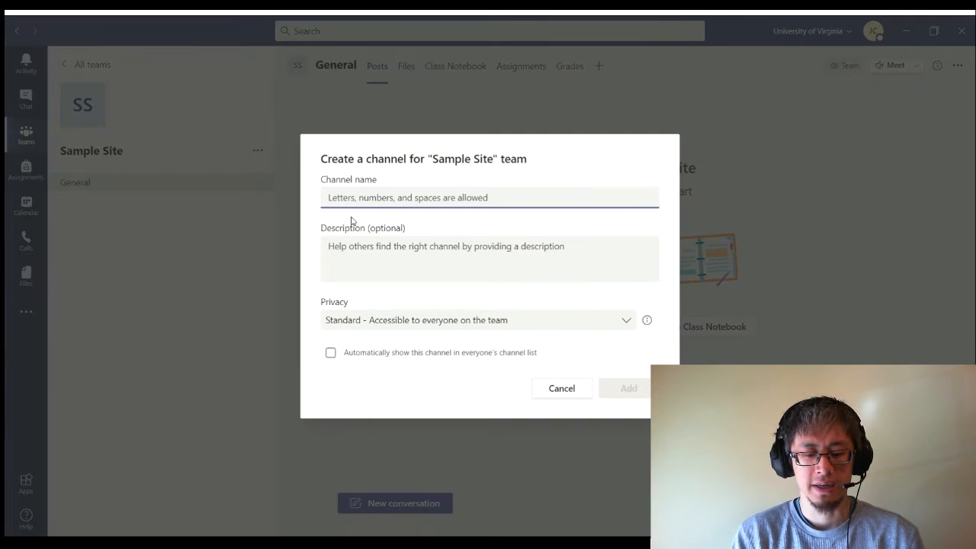
type("Announcements")
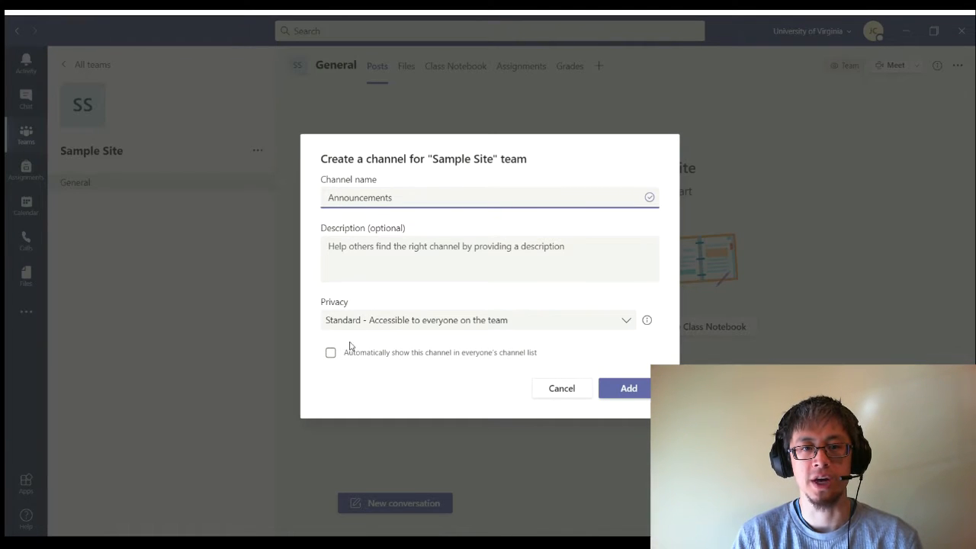
left_click(332, 357)
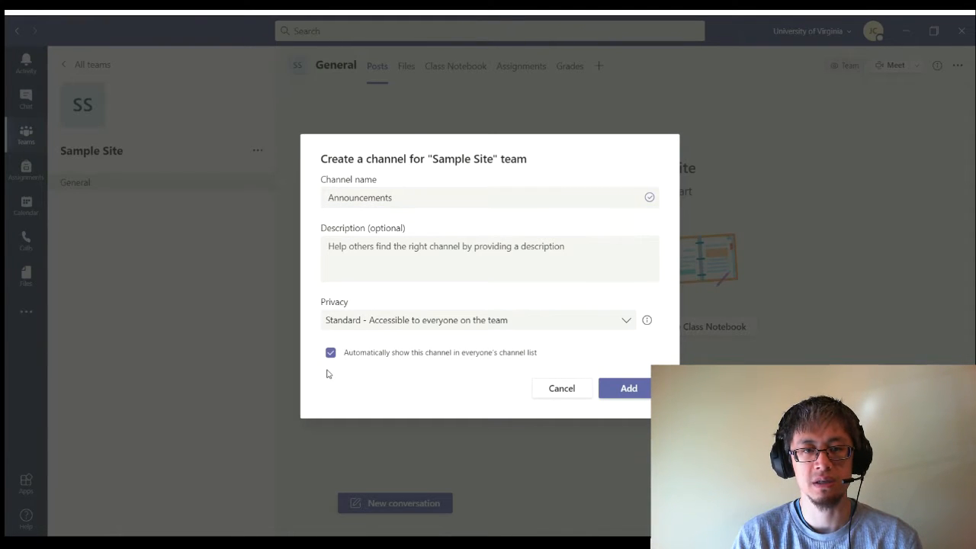
left_click(629, 389)
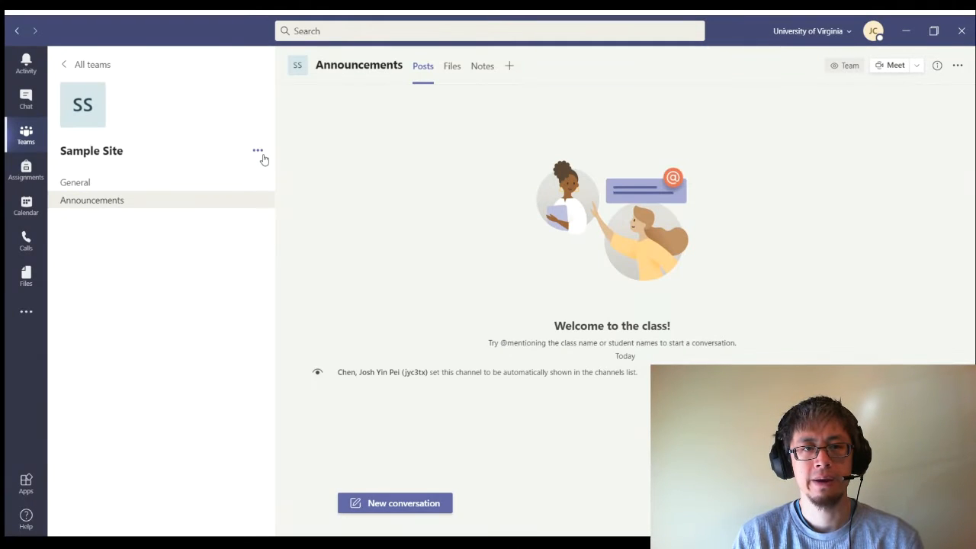
- Add a standard channel named "Unit 1 - Foundational Concepts" to the team, shown automatically in everyone's channel list
left_click(263, 159)
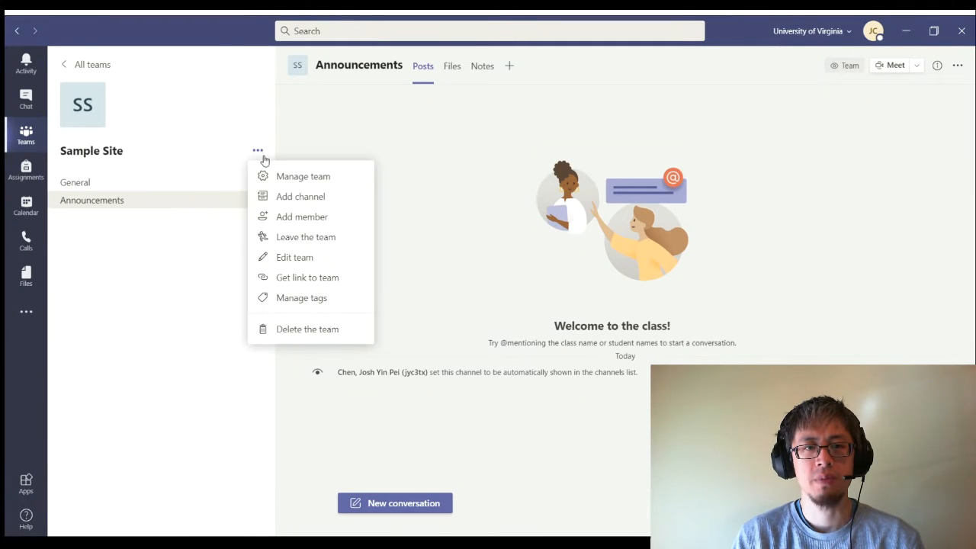
left_click(293, 200)
type("Un")
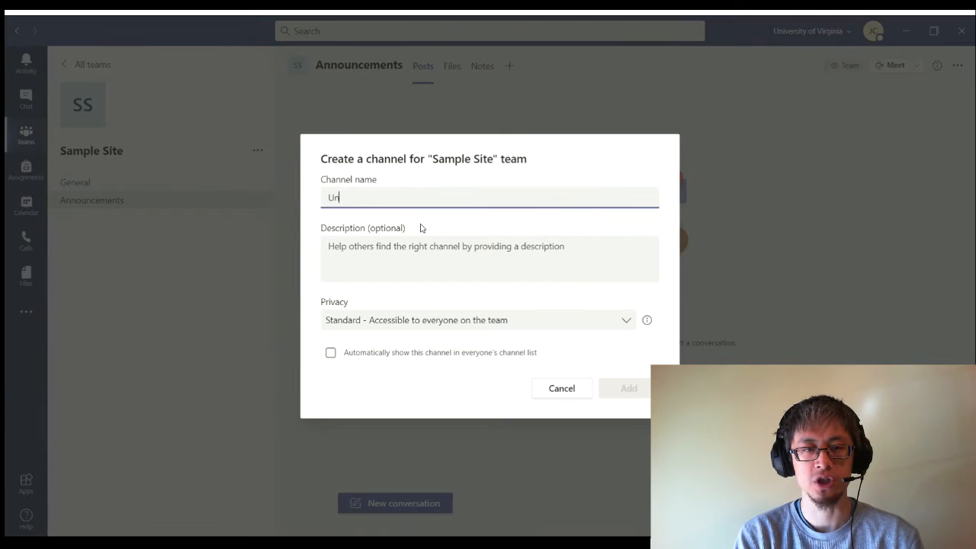
type("it 1 - ")
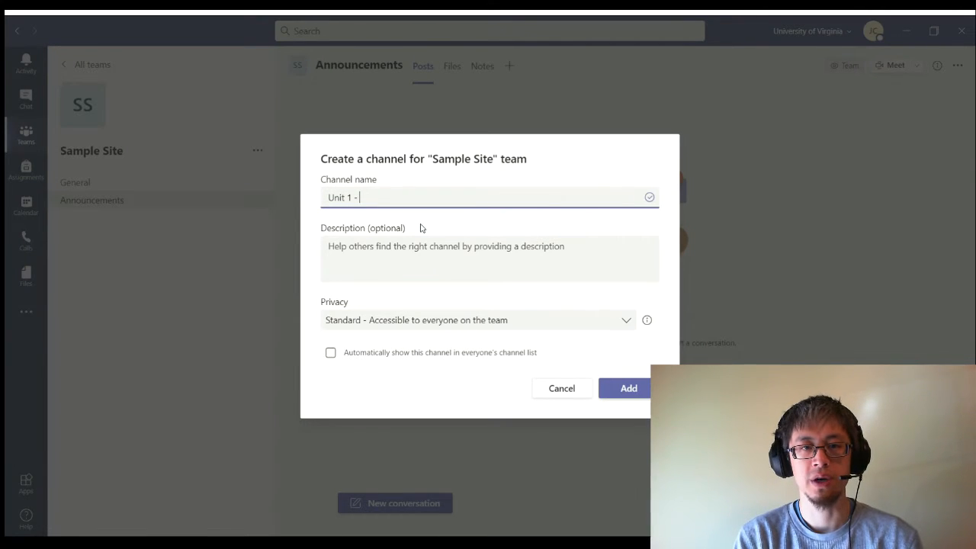
type("Foundational Concepts")
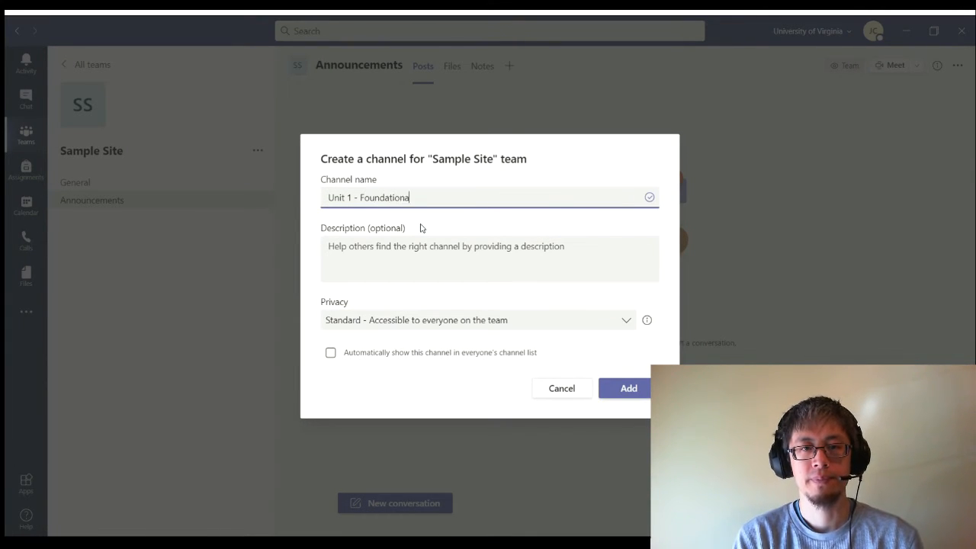
left_click(331, 355)
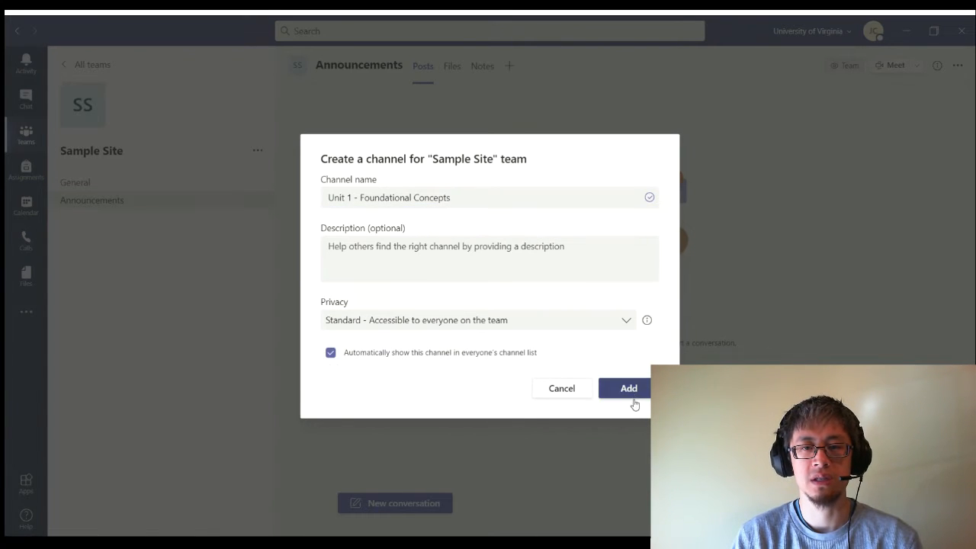
left_click(634, 392)
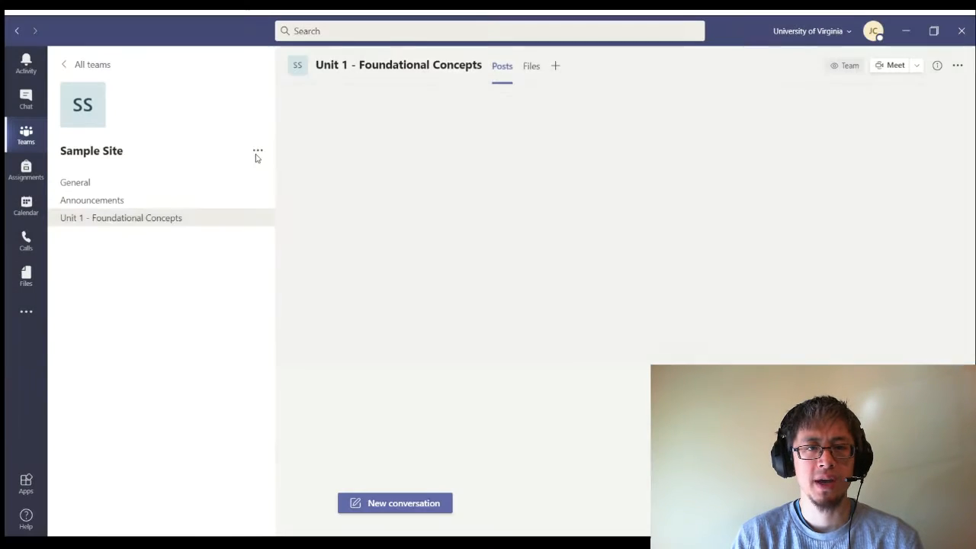
- Add a standard channel named "Small Group A" to the team without showing it automatically in everyone's channel list
left_click(258, 152)
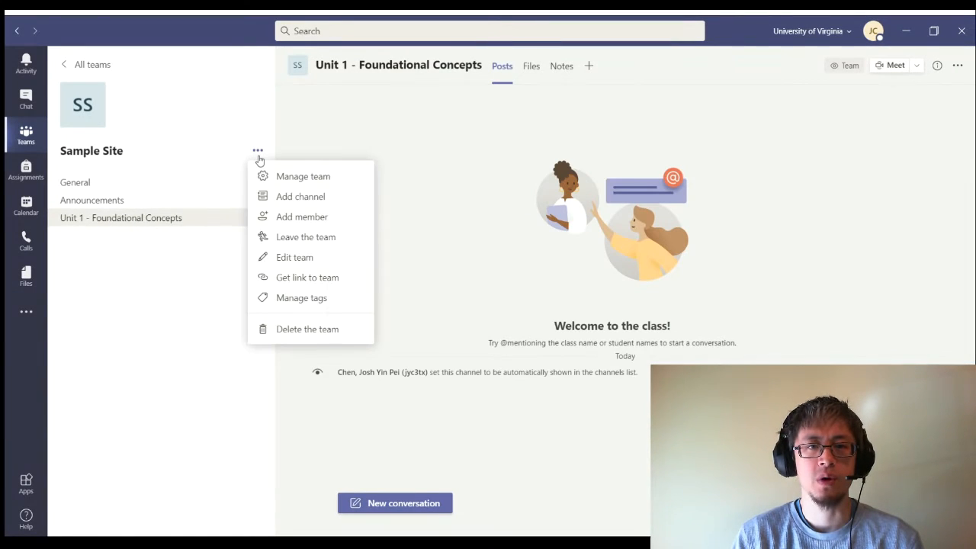
left_click(298, 200)
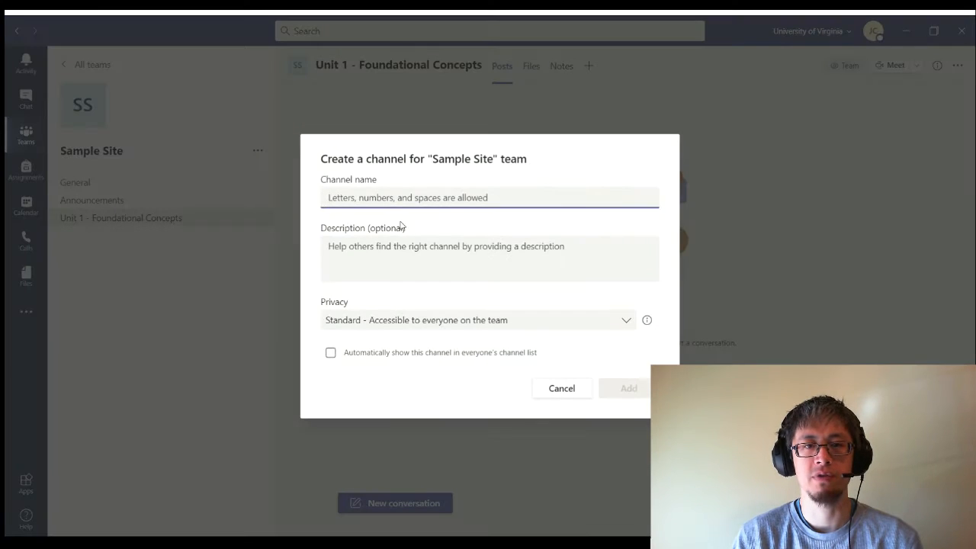
type("Small Gr")
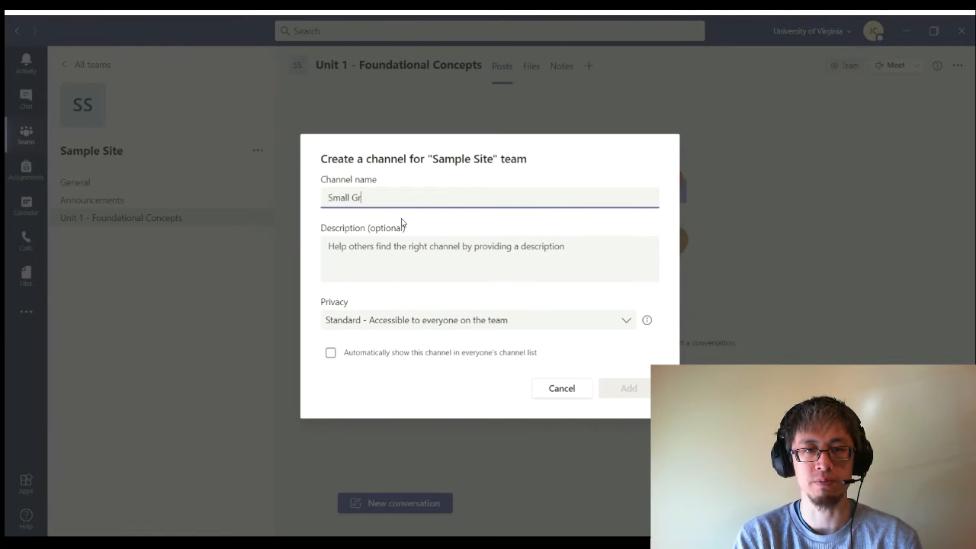
type("oup A")
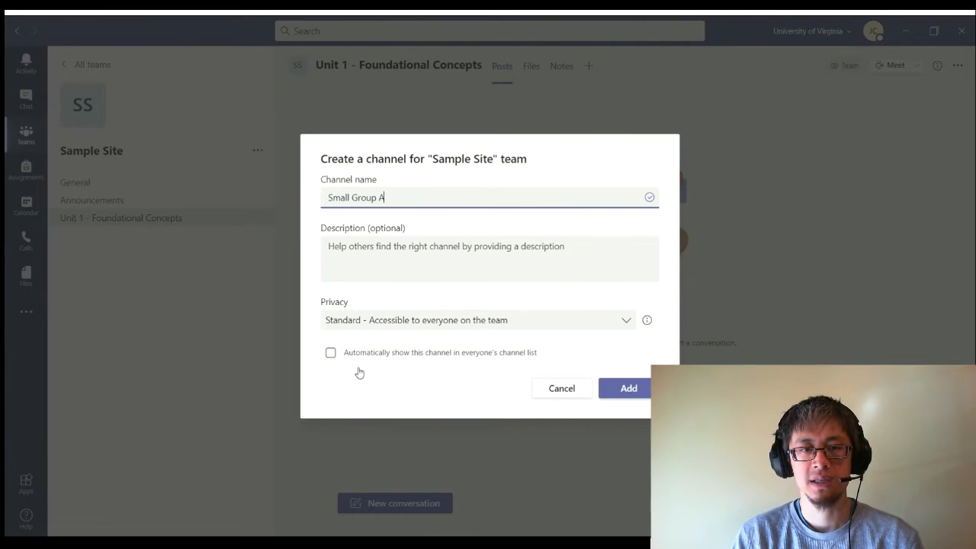
left_click(630, 390)
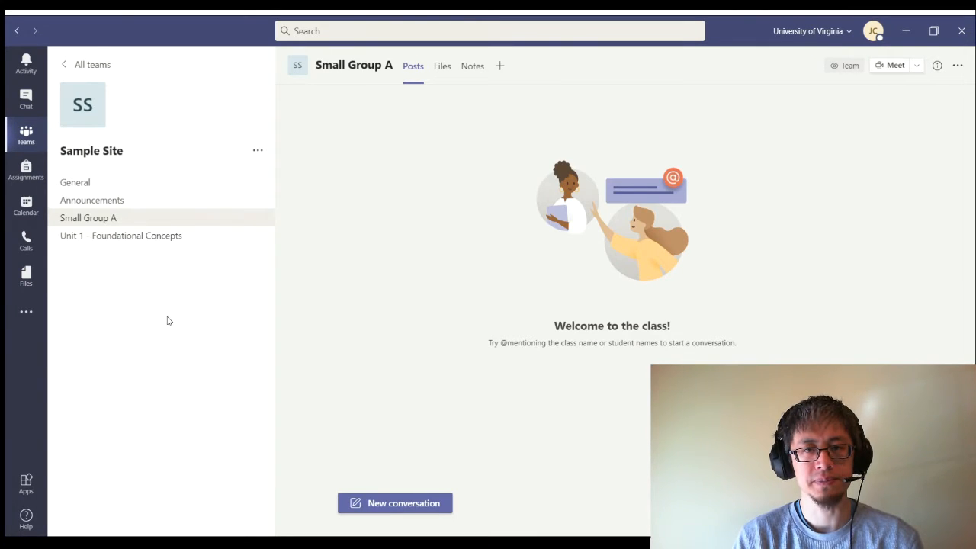
- Upload the syllabus file "SOCI 222A Race and Ethnicity v.2.pdf" to the General channel's files
left_click(111, 191)
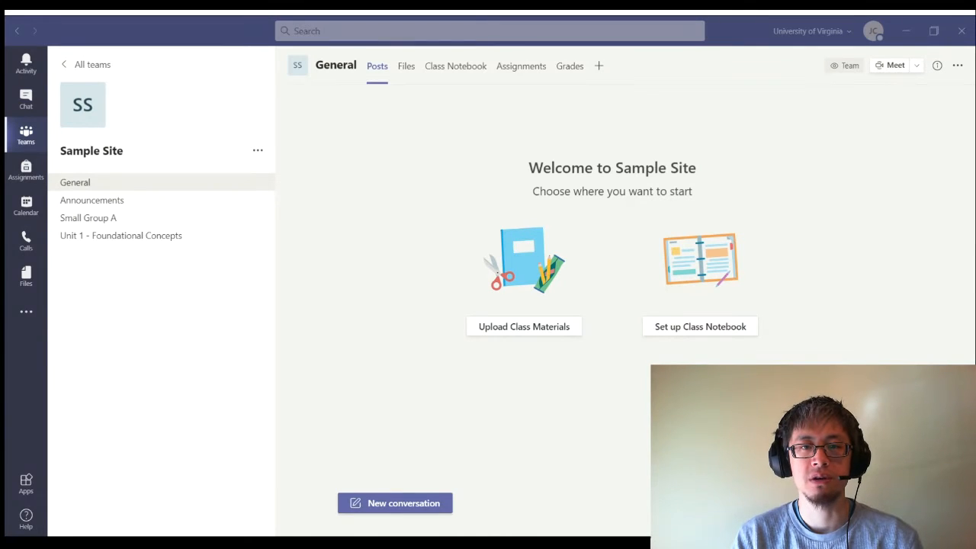
left_click(445, 126)
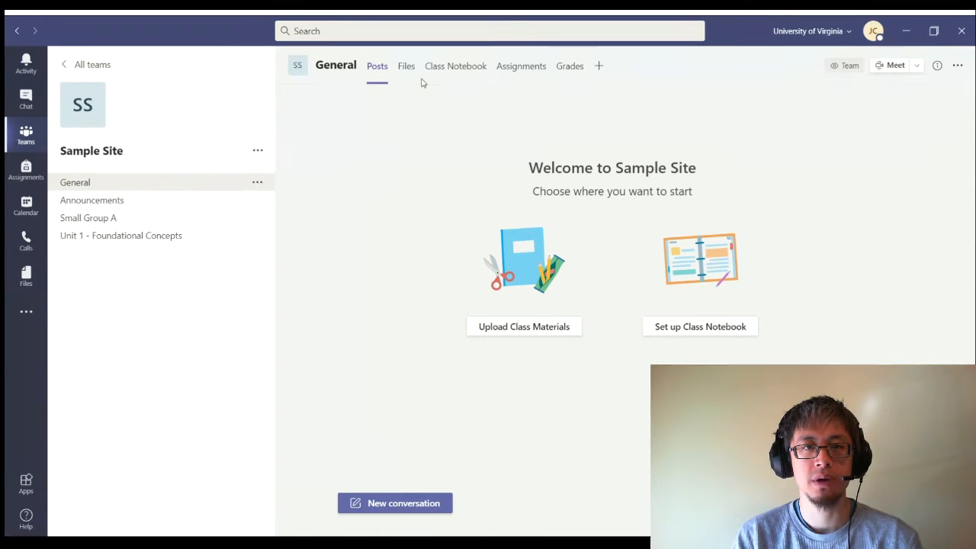
left_click(410, 71)
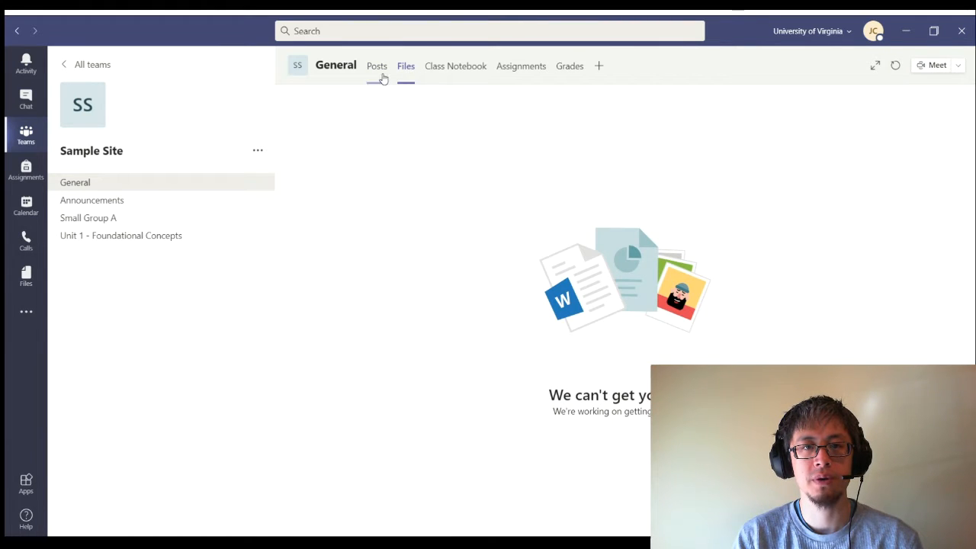
left_click(378, 73)
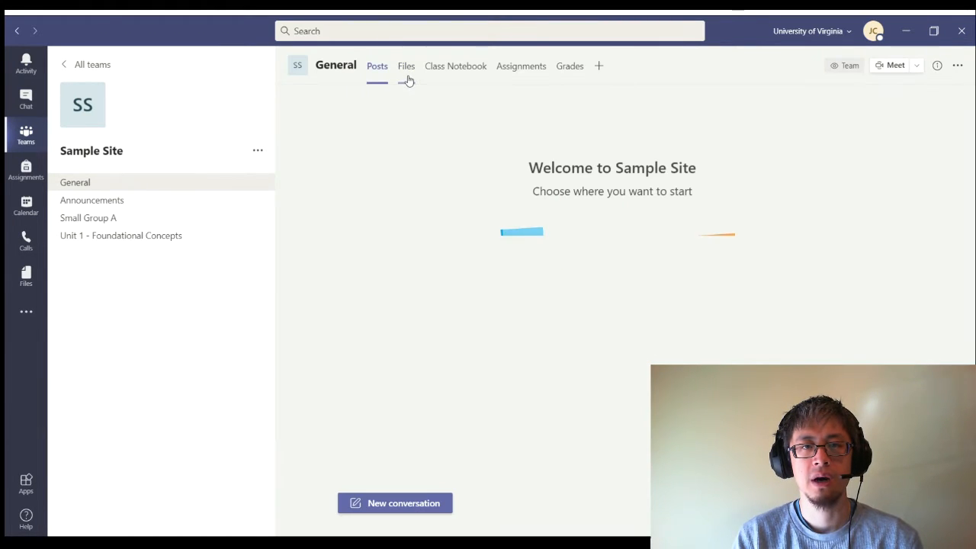
left_click(409, 76)
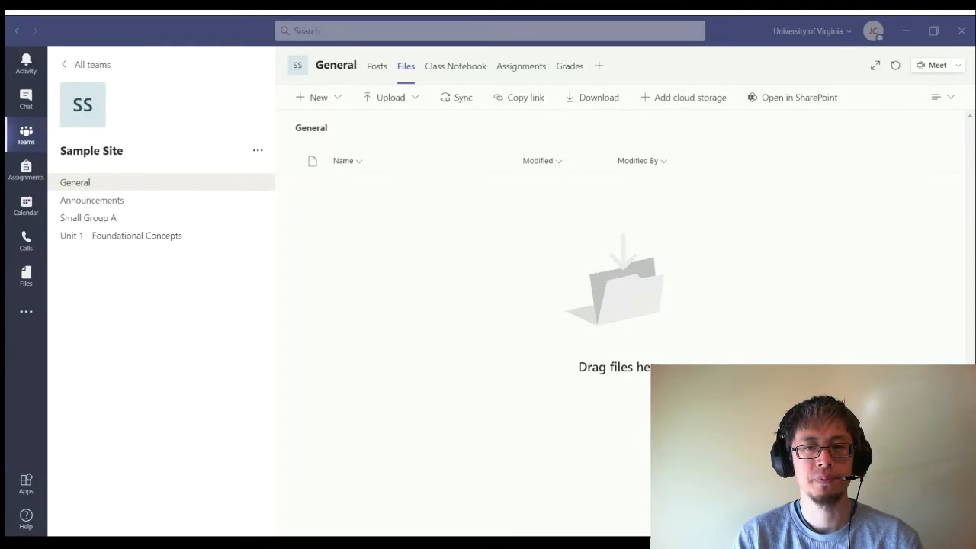
left_click(620, 324)
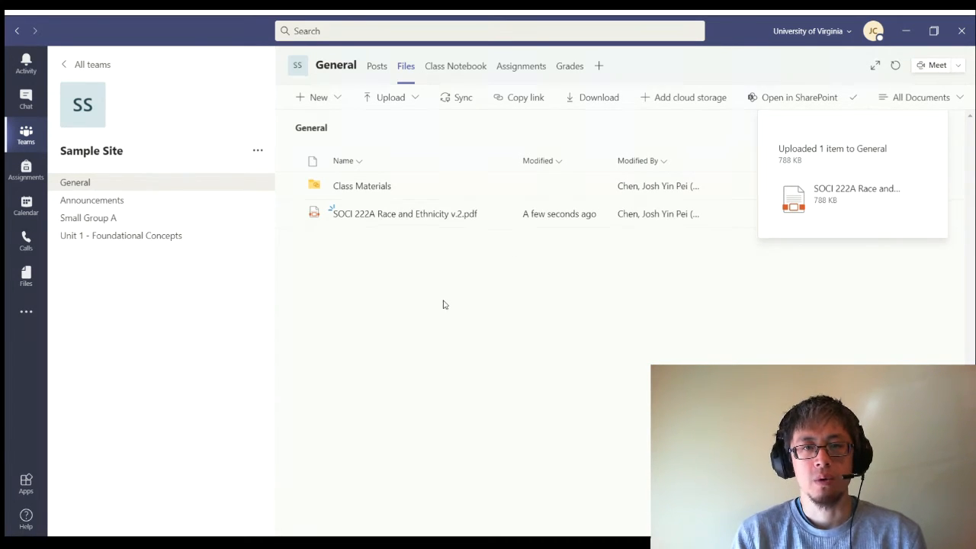
left_click(606, 233)
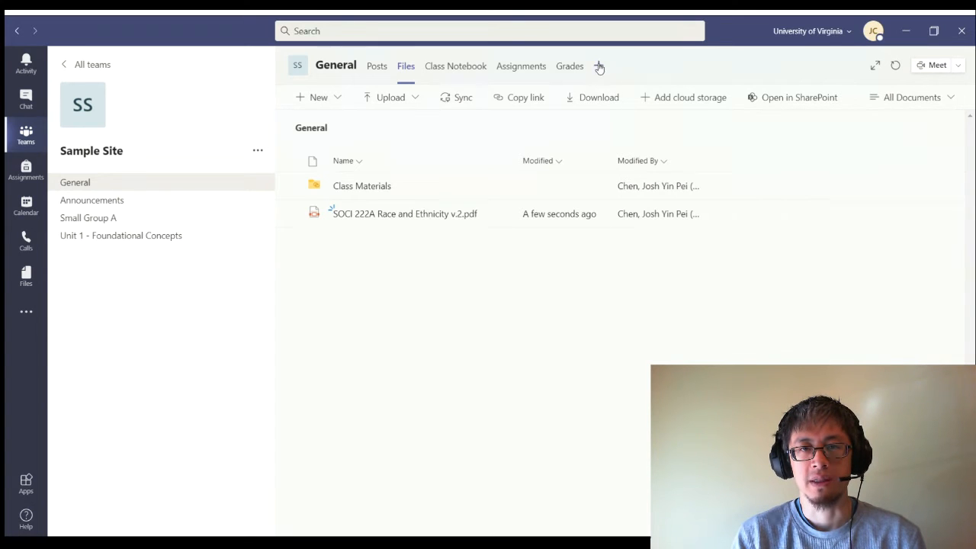
- Add a PDF tab to the General channel showing "SOCI 222A Race and Ethnicity v.2.pdf", without posting about it to the channel
left_click(599, 66)
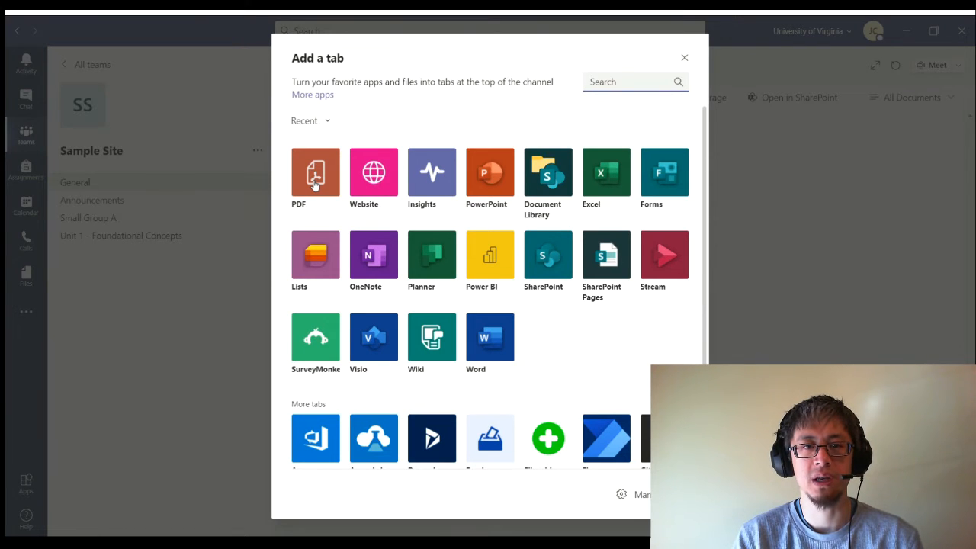
left_click(315, 185)
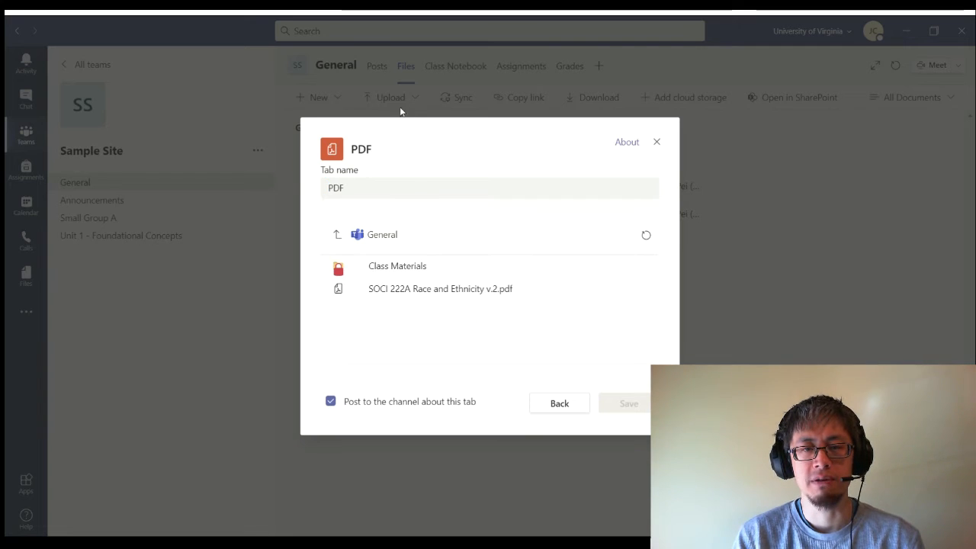
left_click(439, 300)
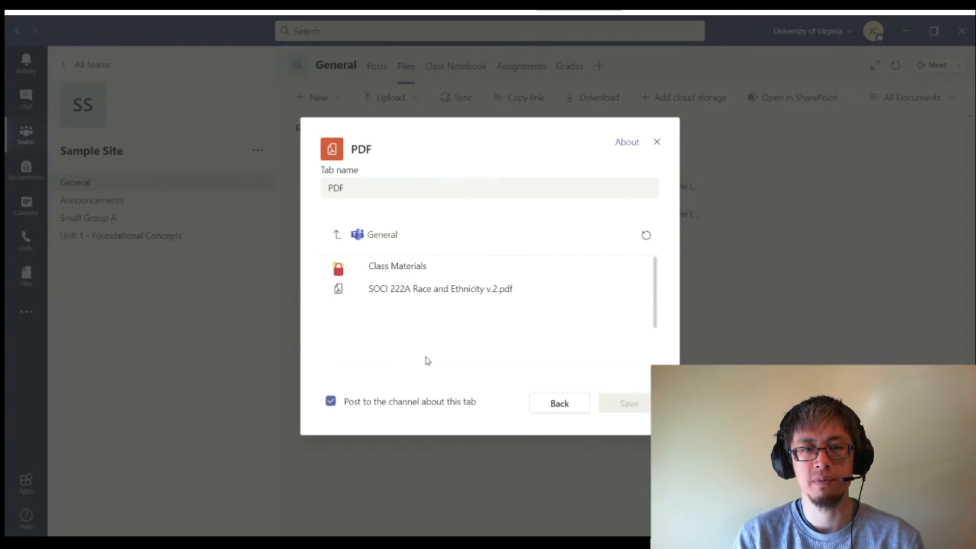
left_click(330, 402)
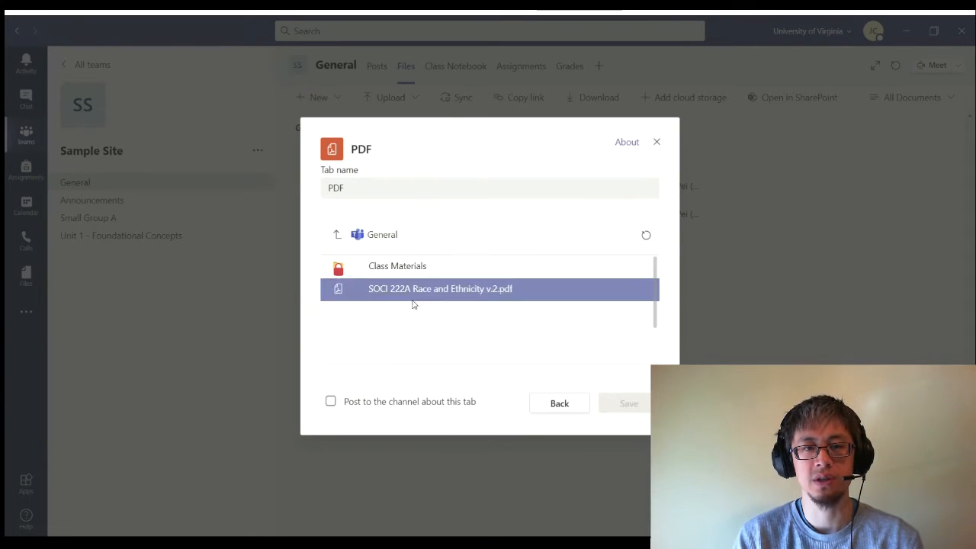
left_click(414, 299)
left_click(643, 406)
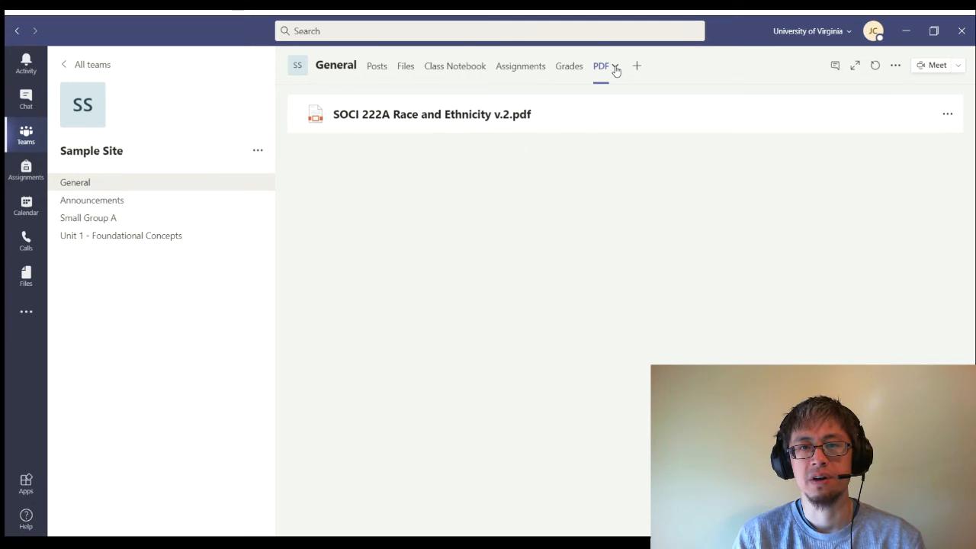
- Rename the General channel's new PDF tab to "Syllabus"
left_click(615, 66)
left_click(601, 130)
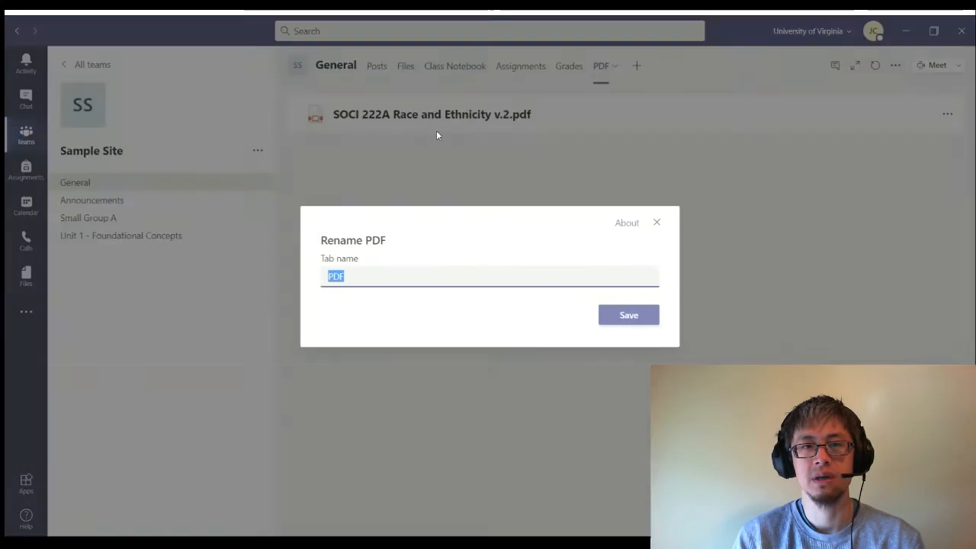
type("Syllabus")
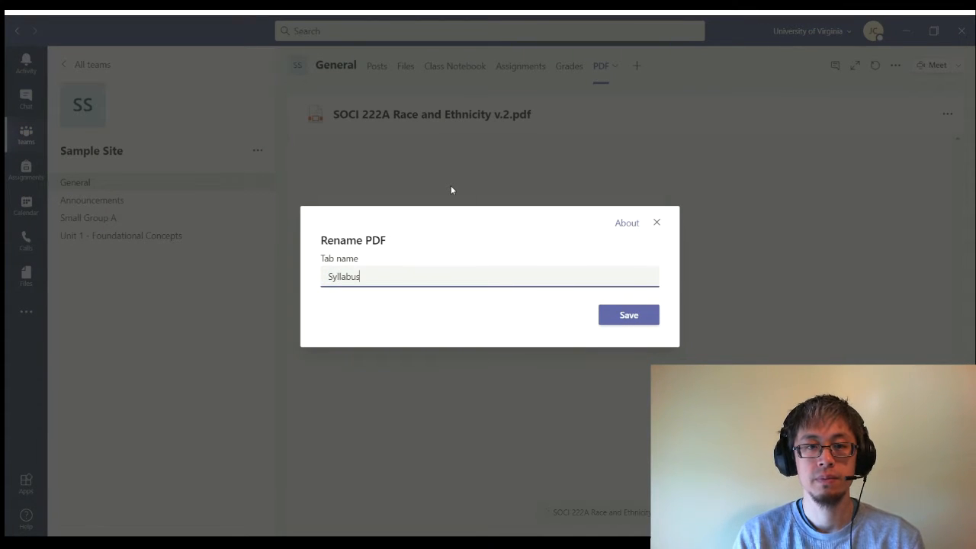
left_click(643, 318)
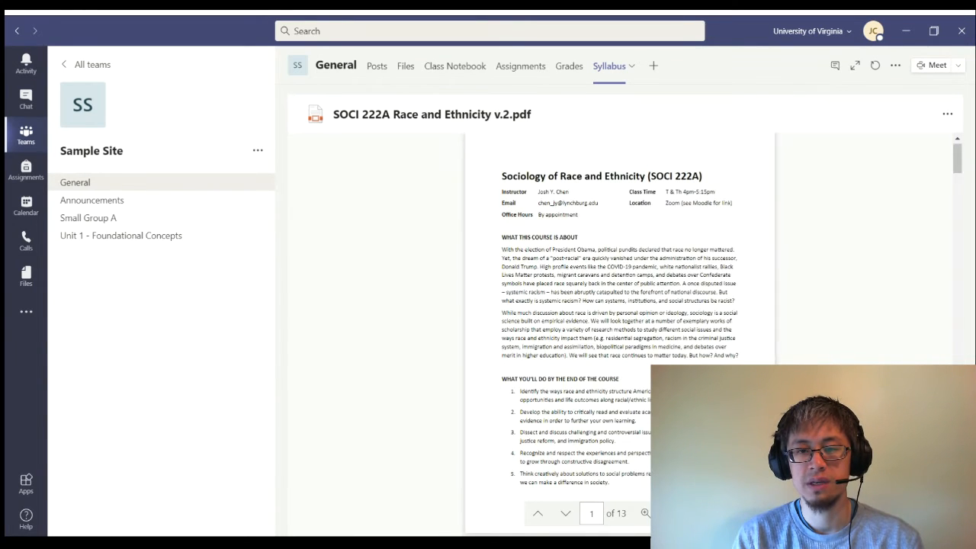
- Enlarge the syllabus PDF in its tab and read through the course goals on the first page
left_click(647, 515)
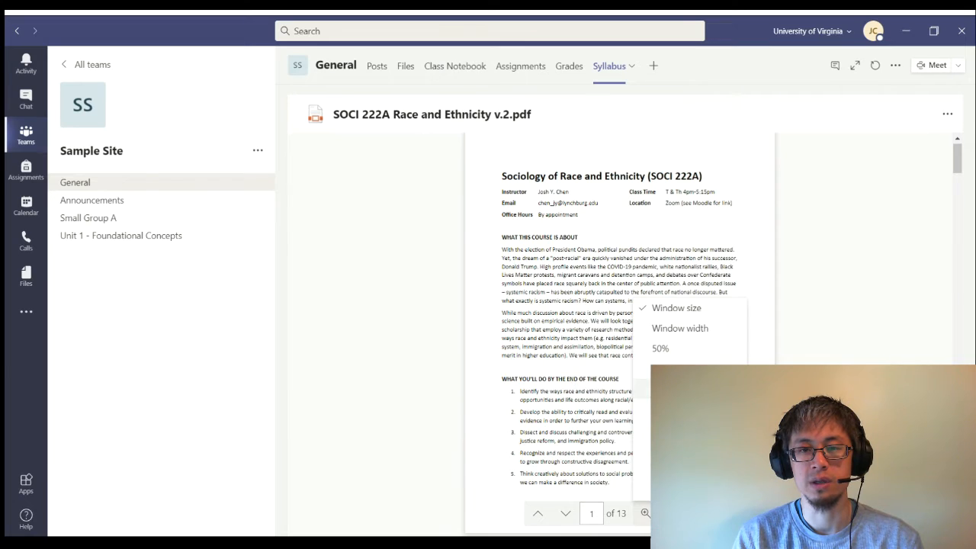
left_click(671, 389)
scroll(614, 261, "down", 5)
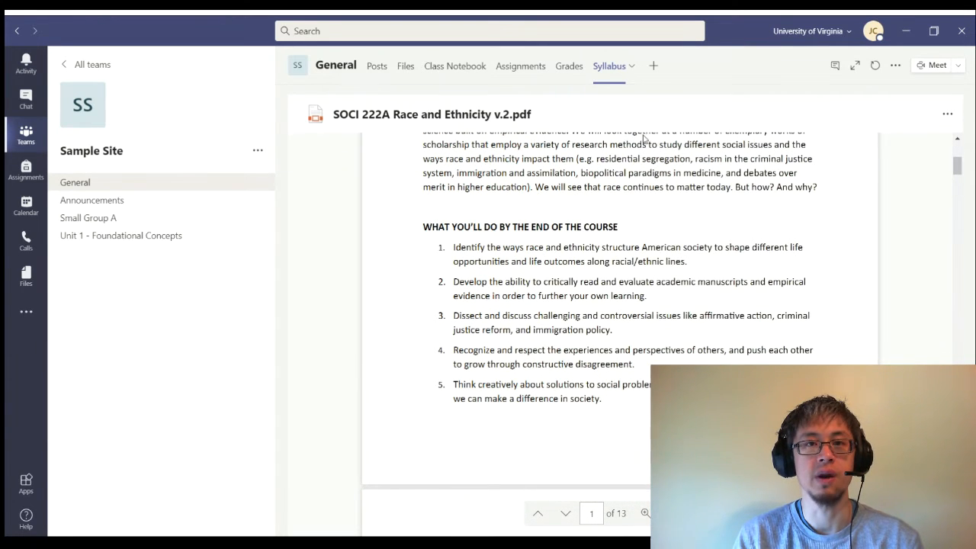
left_click(655, 74)
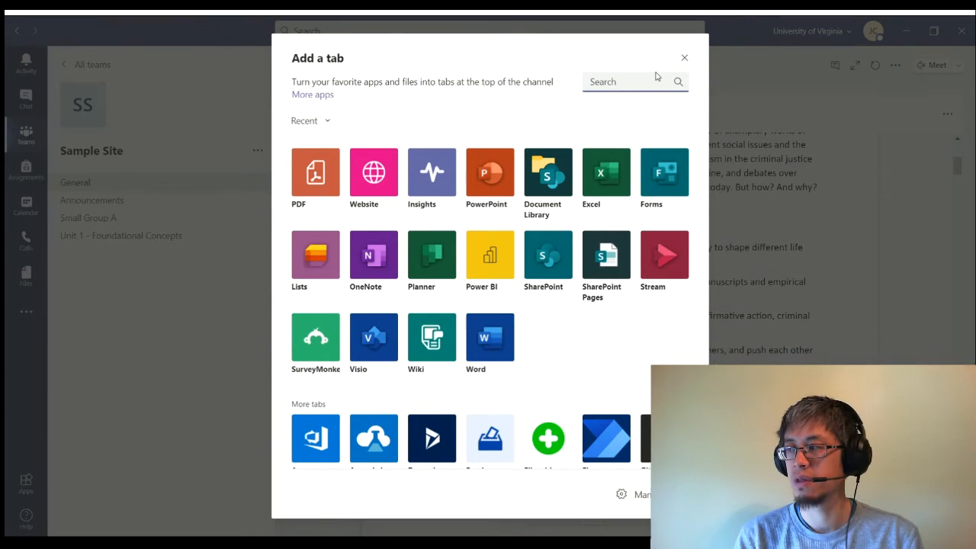
left_click(381, 174)
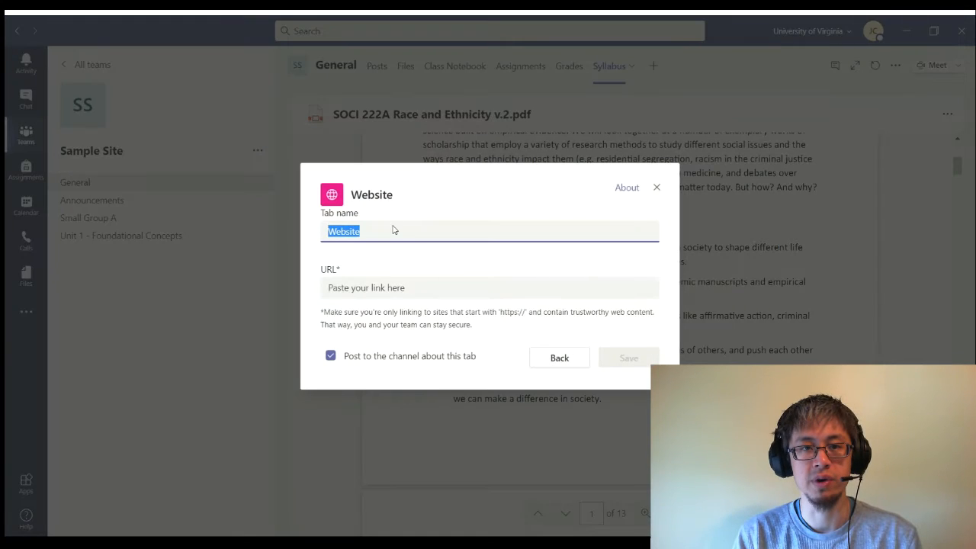
type("Voiceth")
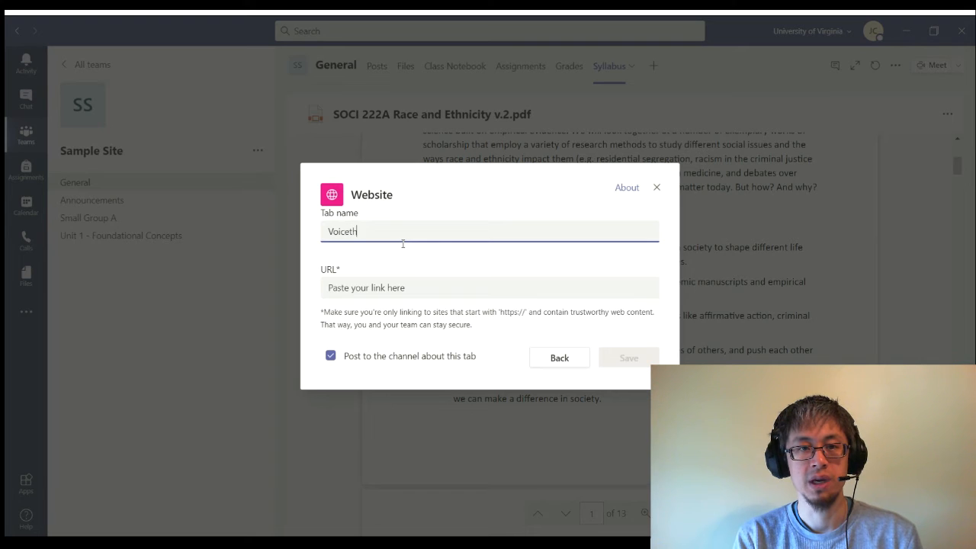
type("read")
left_click(423, 298)
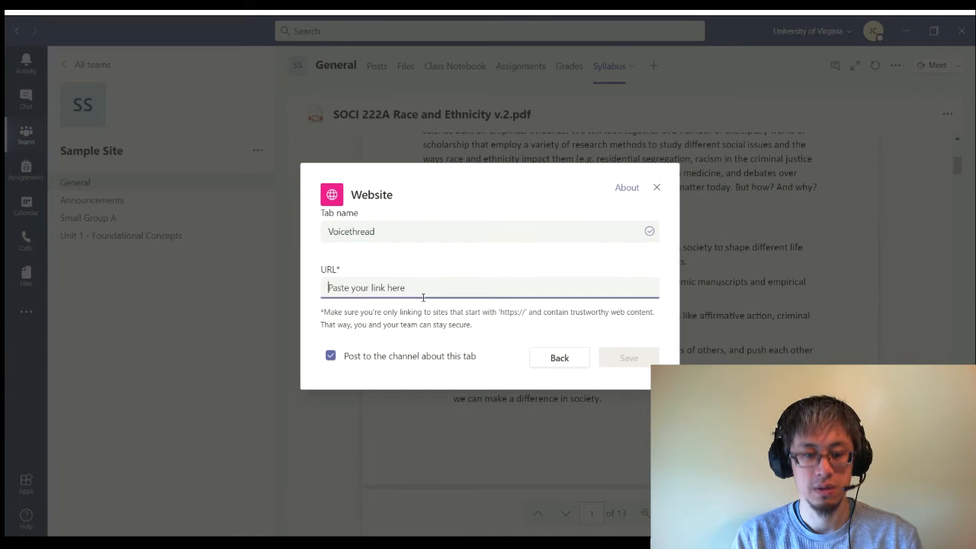
type("https://")
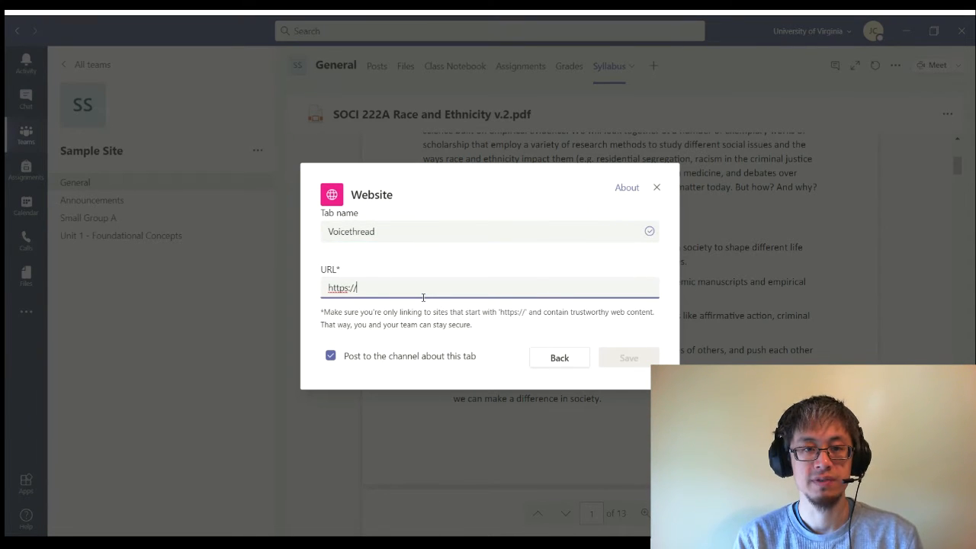
type("www.")
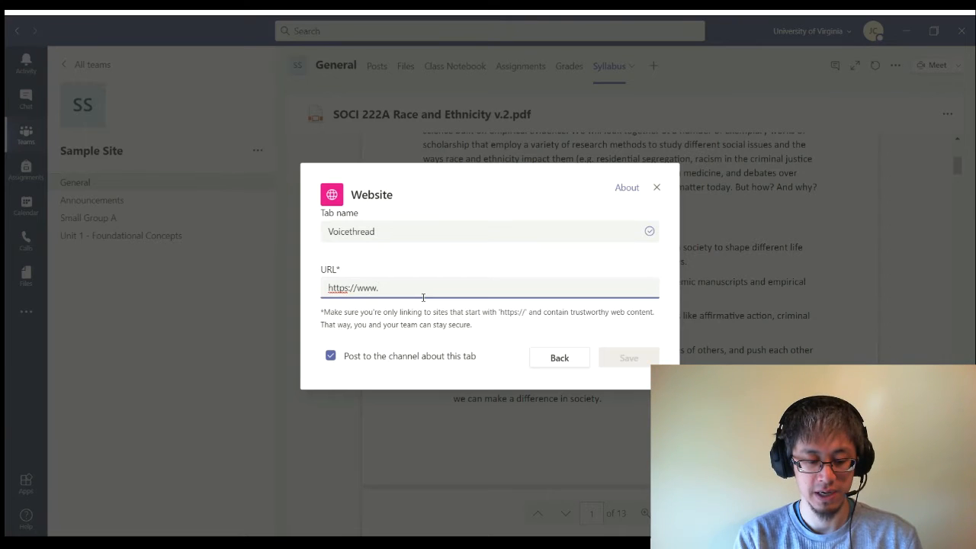
type("voicethread.com")
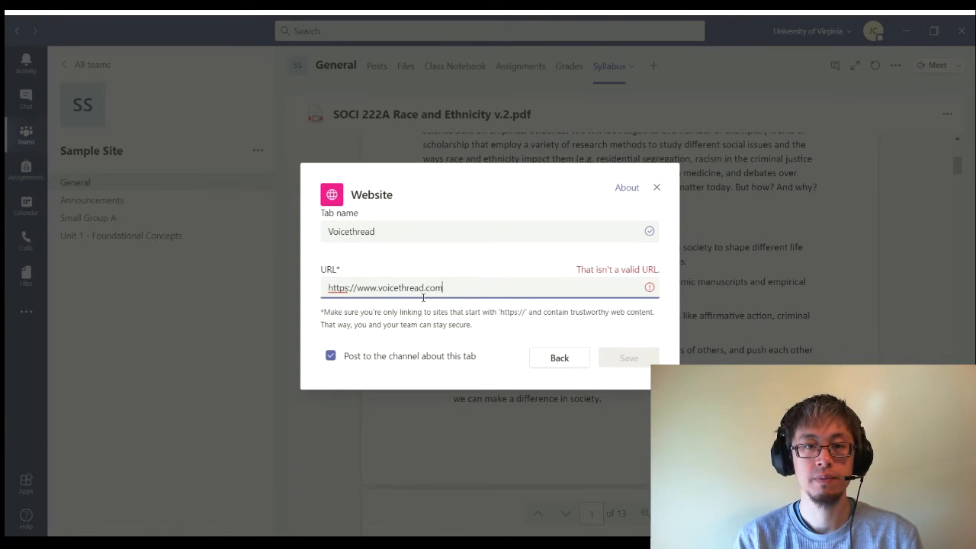
left_click(332, 356)
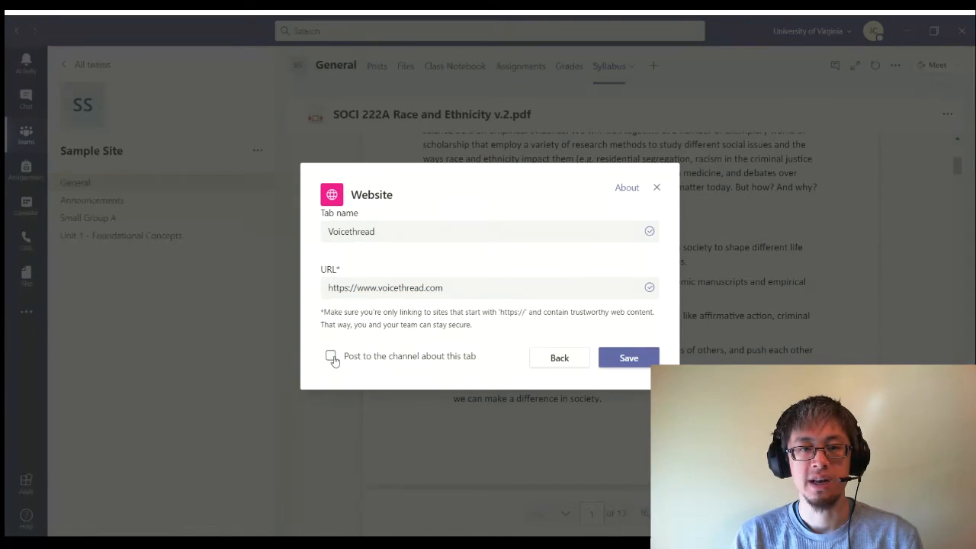
left_click(630, 359)
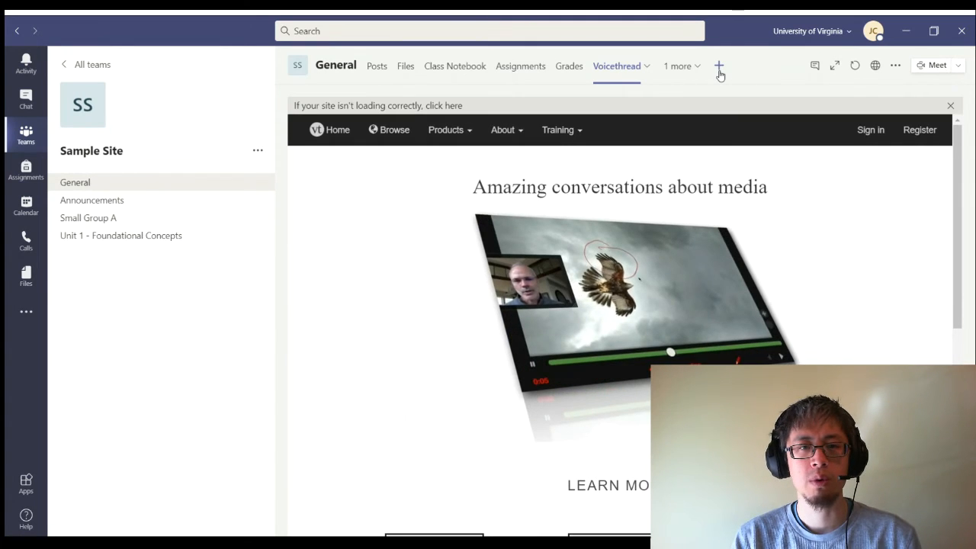
left_click(719, 67)
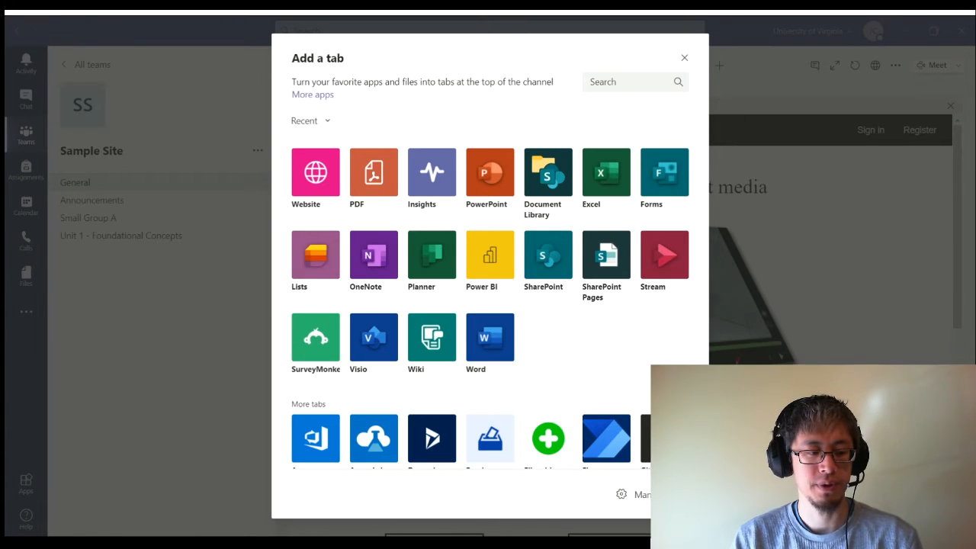
left_click(316, 174)
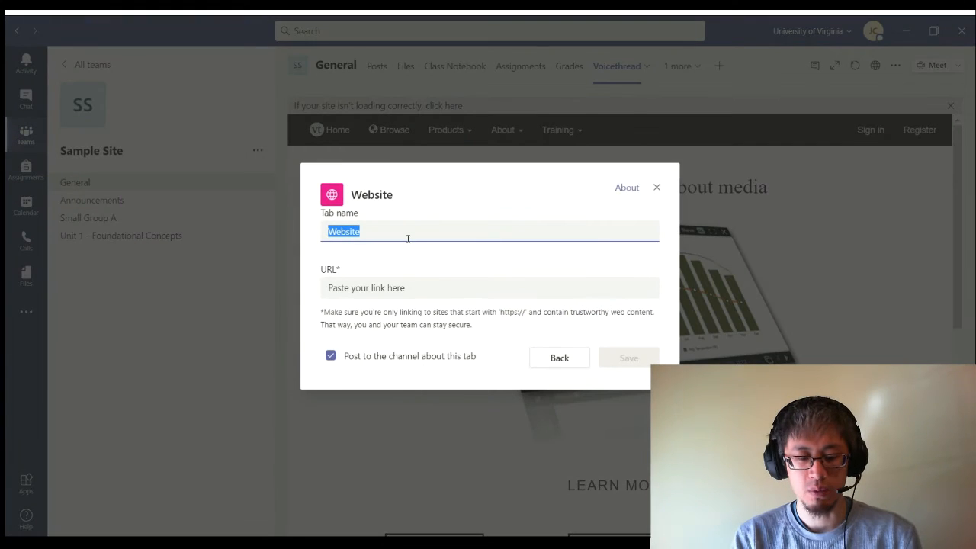
type("Poll on Race")
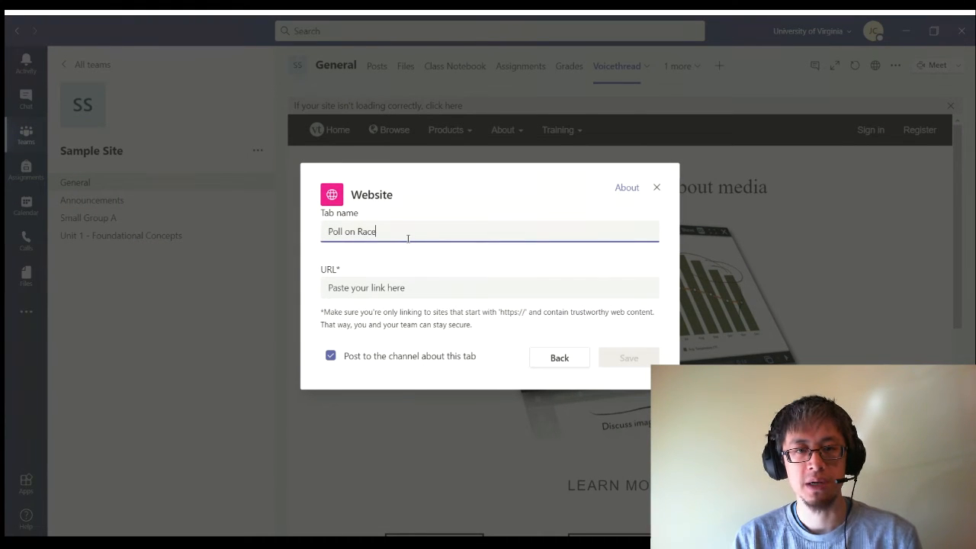
left_click(409, 289)
type("https://PollEv.com/multiple_choice_polls/fFcx4xWWLmDUr1rMNFBcO/respond")
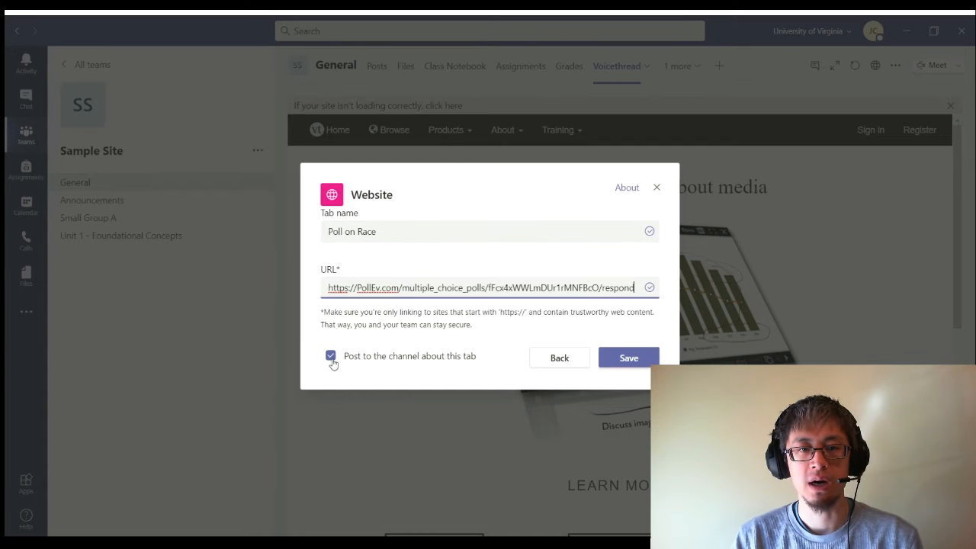
left_click(331, 358)
left_click(630, 359)
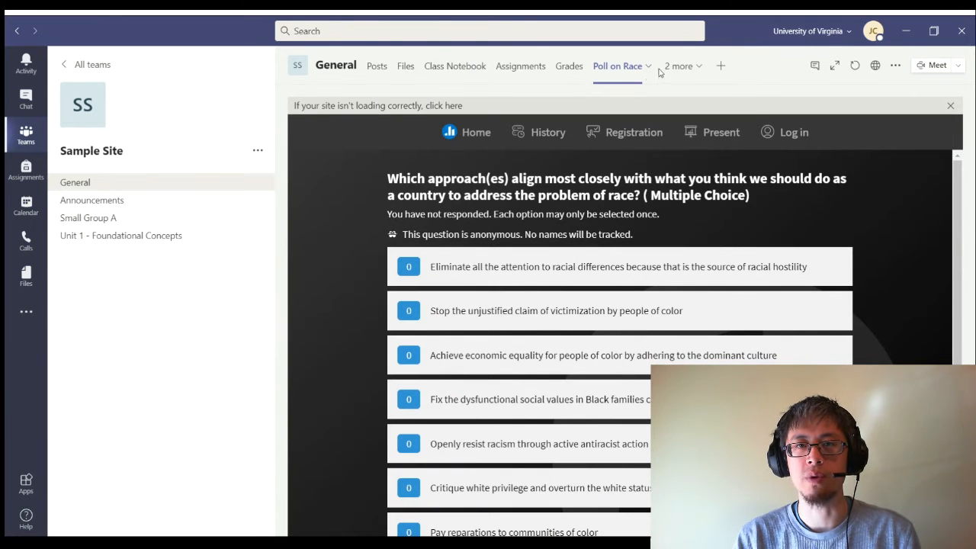
- Check which of the General channel's tabs are collapsed into the overflow list
left_click(700, 70)
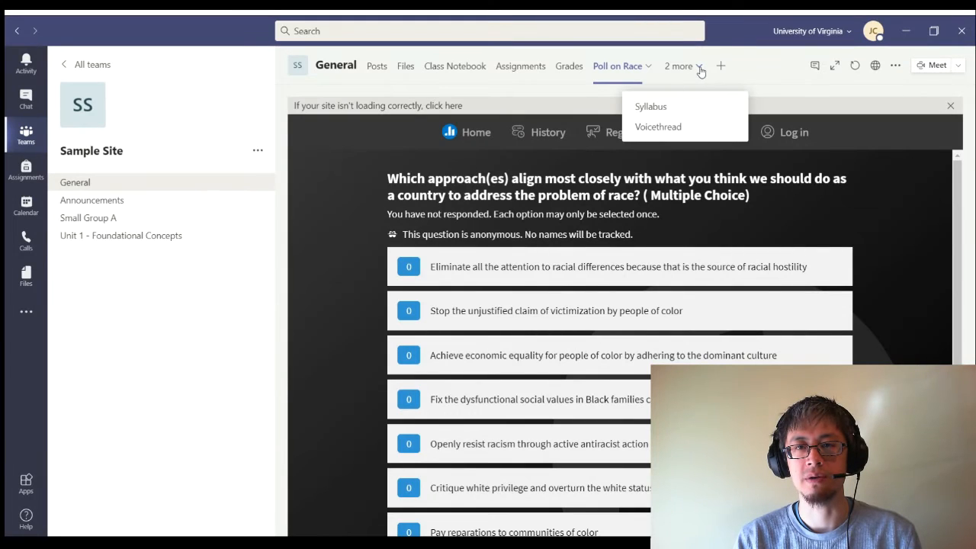
left_click(700, 71)
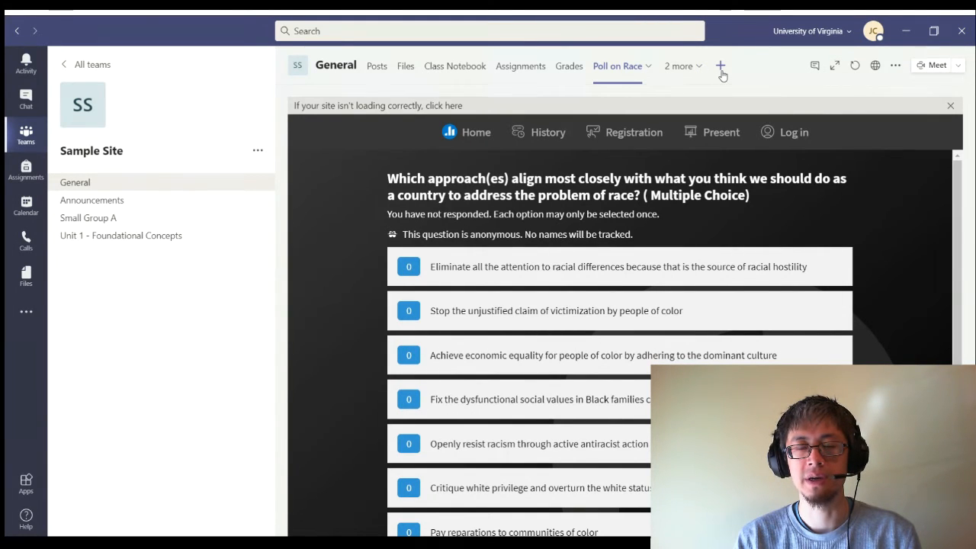
left_click(721, 68)
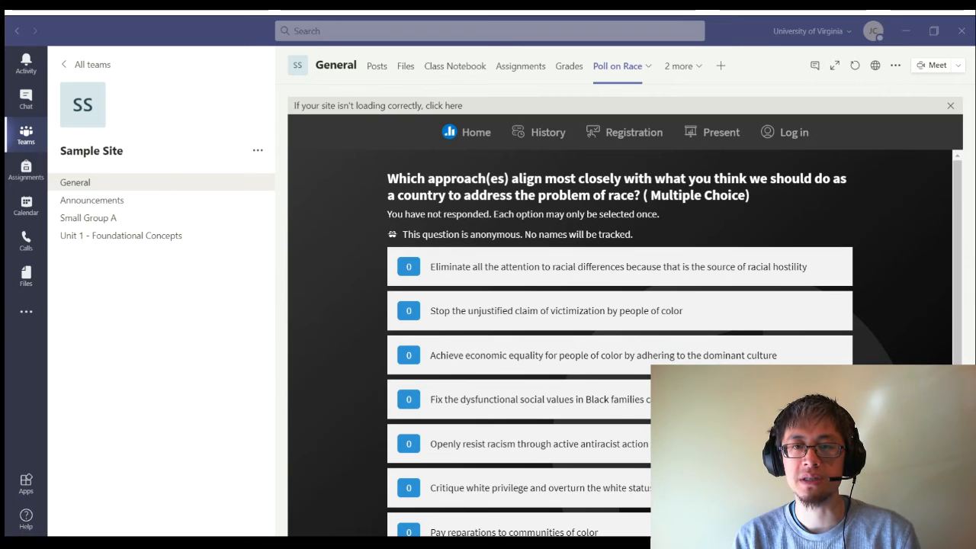
left_click(632, 329)
- Start the collaborative class notes in the "Unit 1 - Foundational Concepts" channel
left_click(122, 244)
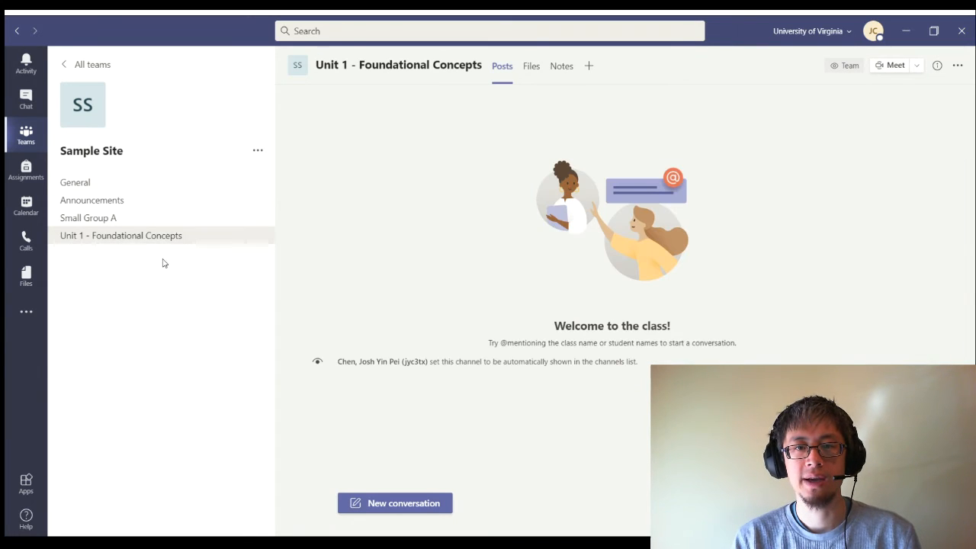
left_click(563, 72)
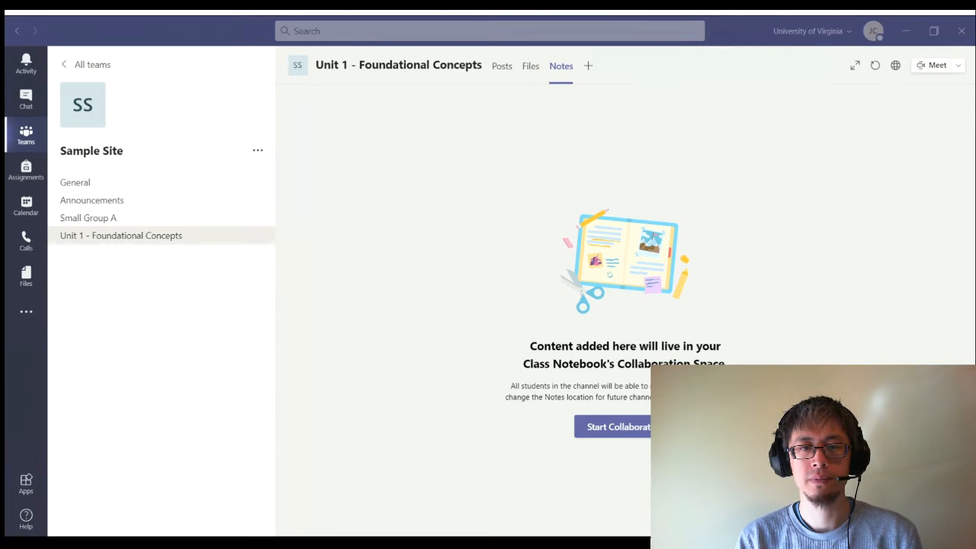
left_click(639, 431)
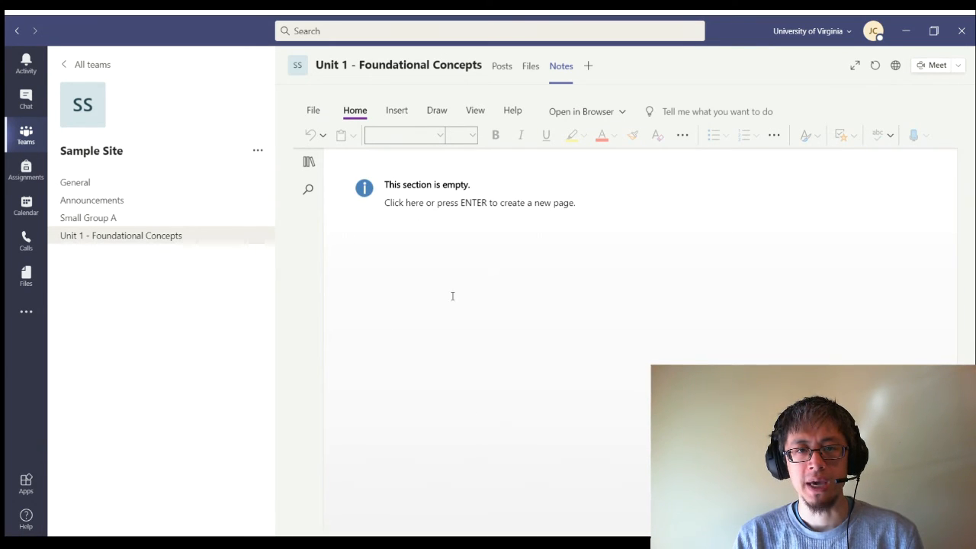
- Create a notes page titled "Readings and Assignments" and begin its body with the line "Readings"
left_click(417, 172)
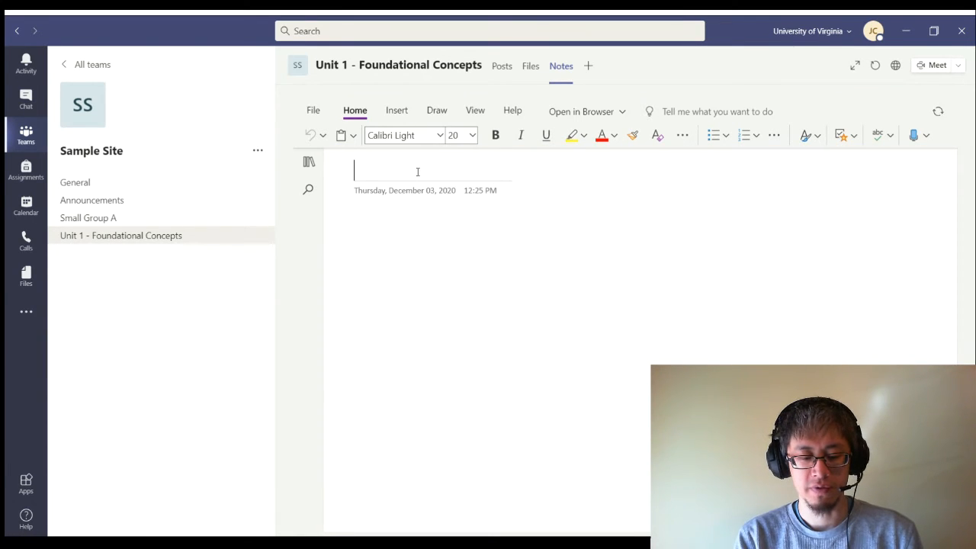
type("Readings and ")
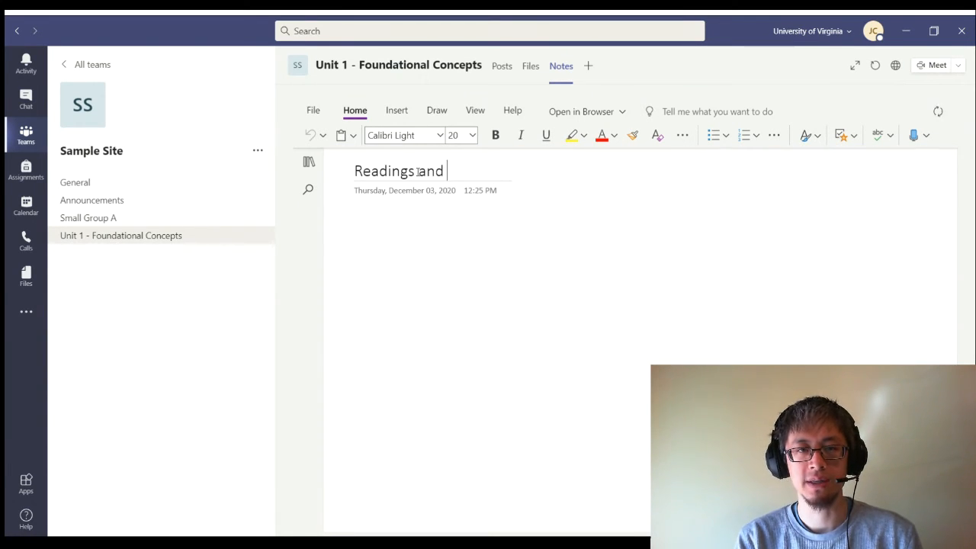
type("Assignments")
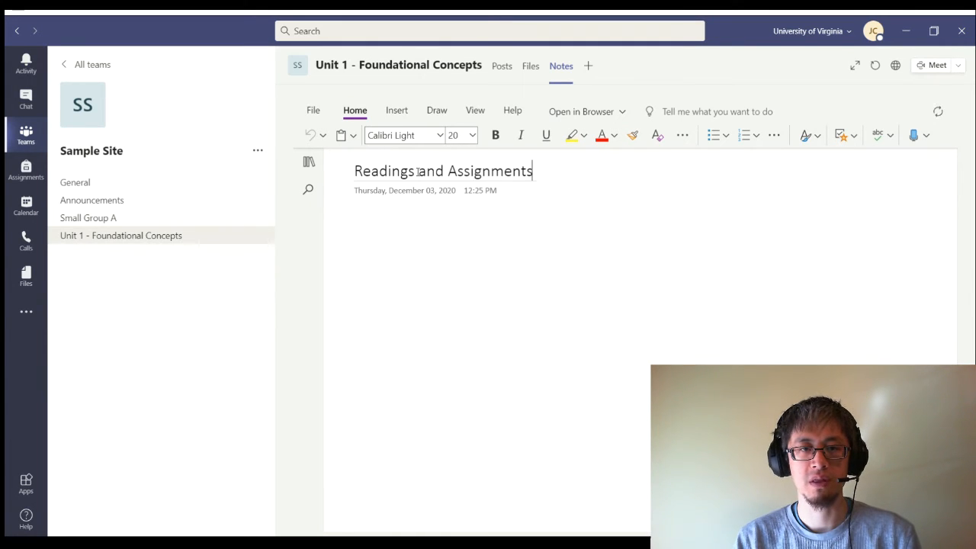
key("Return")
type("Readings")
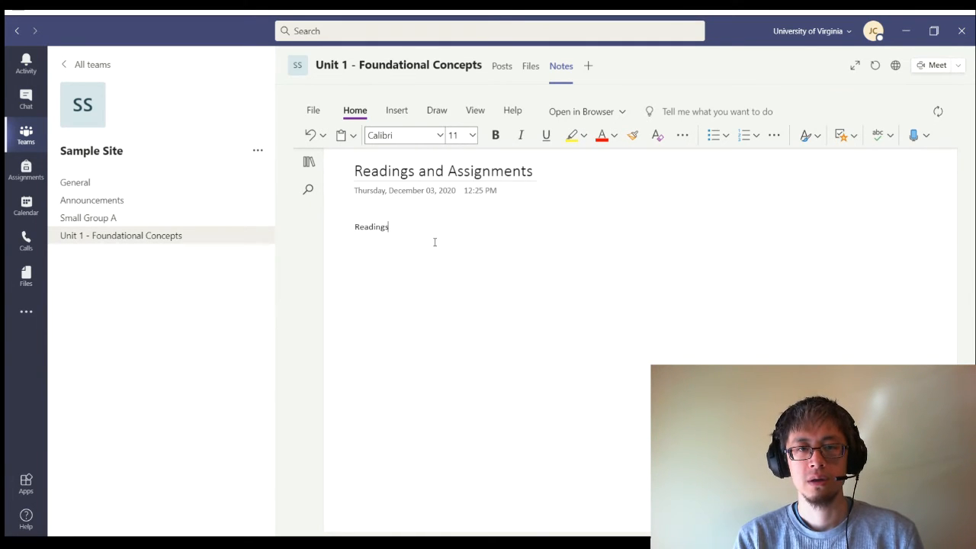
key("Return")
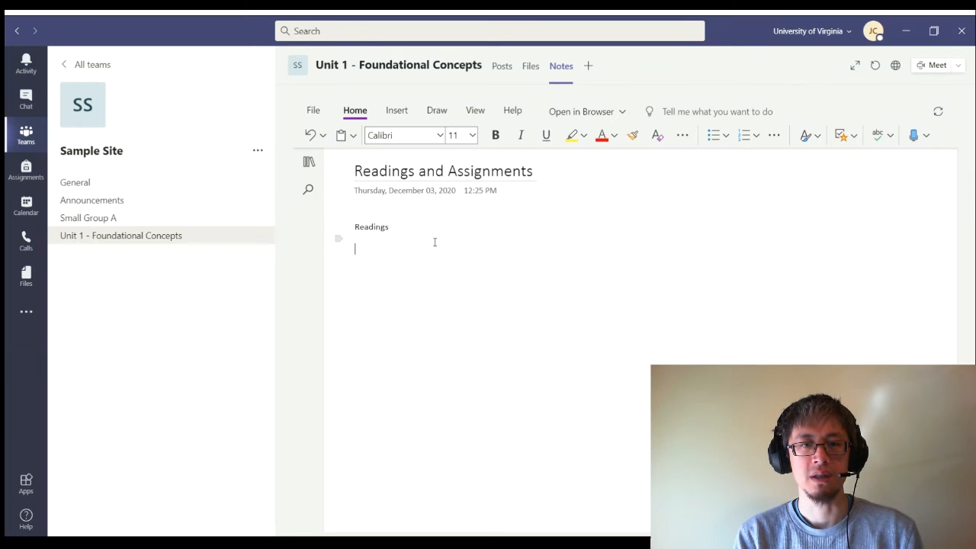
- Insert the reading list under "Readings", from the pewsocialtrends.org link through the "Transcending Racial Barriers" chapters to the cracked.com link
type("https://www.pewsocialtrends.org/2019/04/09/race-in-america-2019/ https://savageminds.org/2007/10/01/how-to-read-a-good-book-in-one-hour/ https://learningcenter.unc.edu/tips-and-tools/annotating-texts/ https://library.defiance.edu/readingstrategies Michael Emerson & George Yancey, Transcending Racial Barriers, Ch. 1-5 Nine Charts about Wealth Inequality in America https://www.cracked.com/blog/5-helpful-answers-to-societys-most-uncomfortable-questions/")
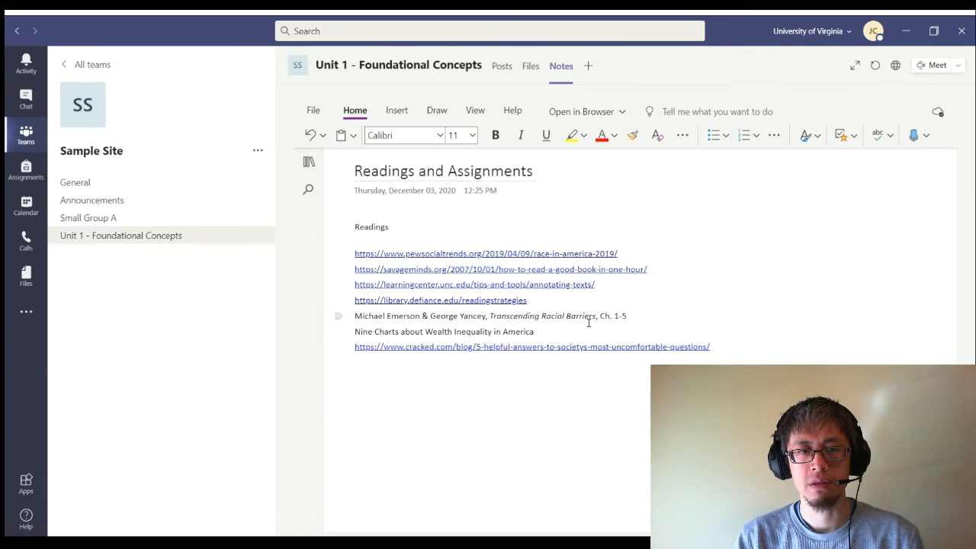
triple_click(509, 332)
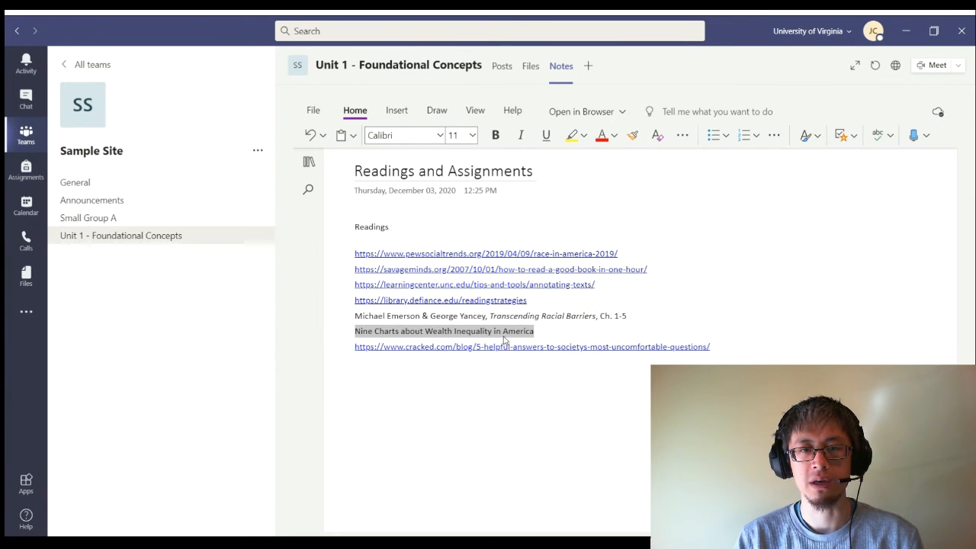
right_click(505, 341)
left_click(534, 440)
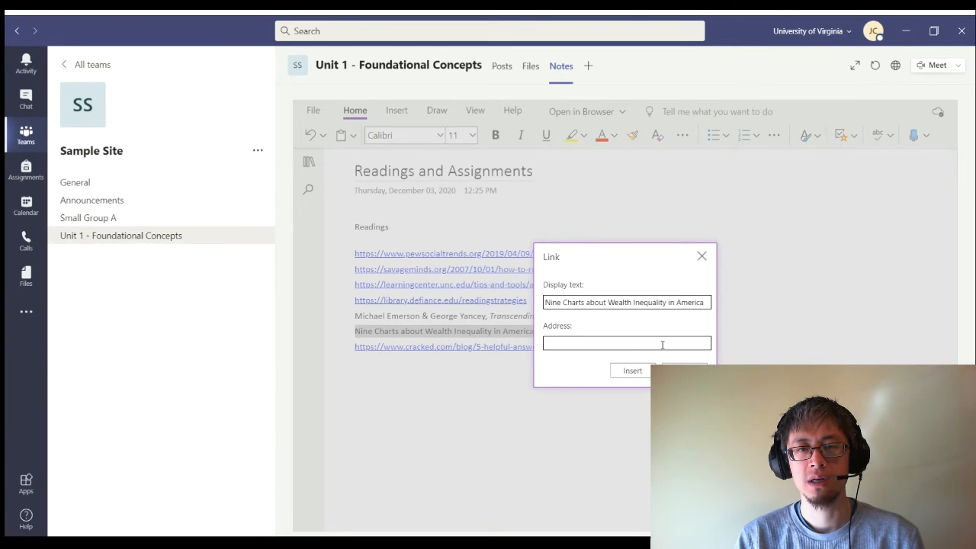
left_click(684, 371)
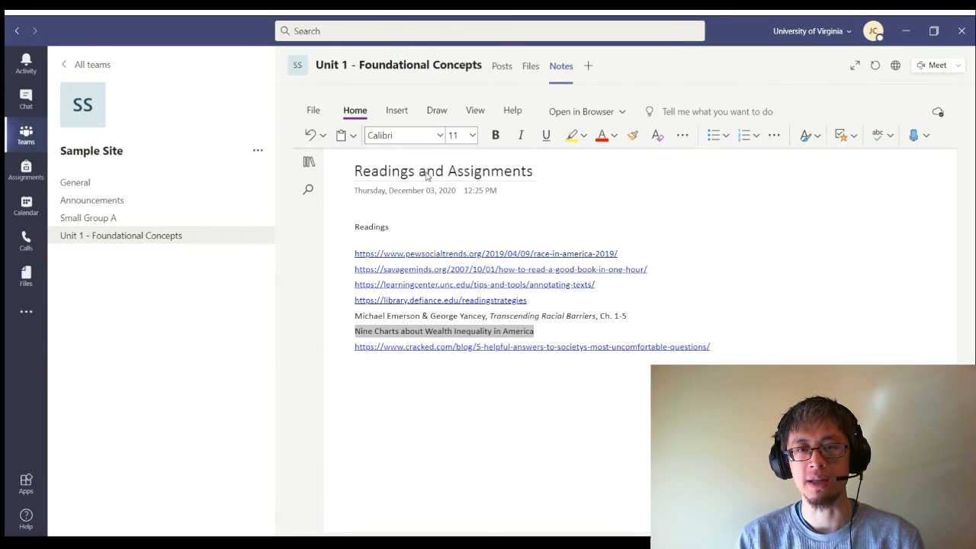
right_click(515, 334)
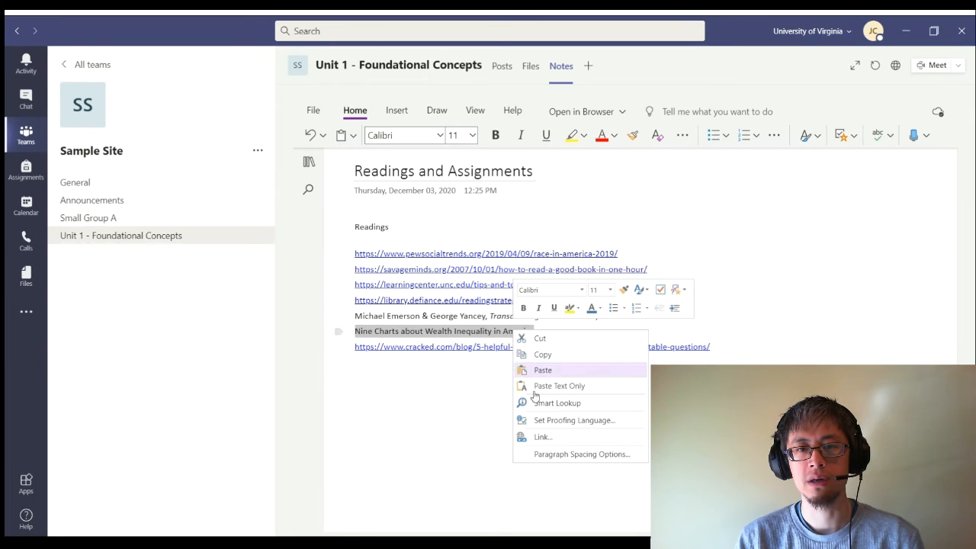
left_click(549, 441)
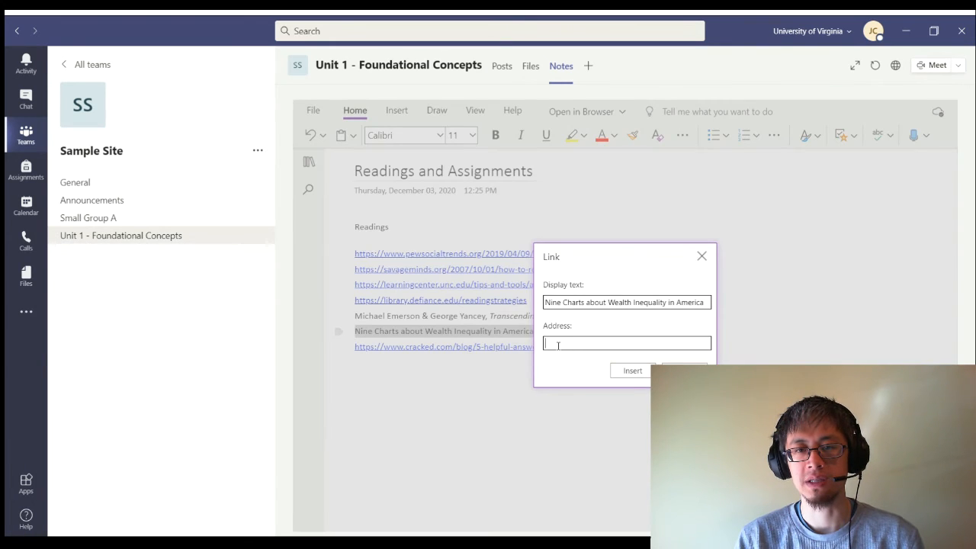
left_click(684, 371)
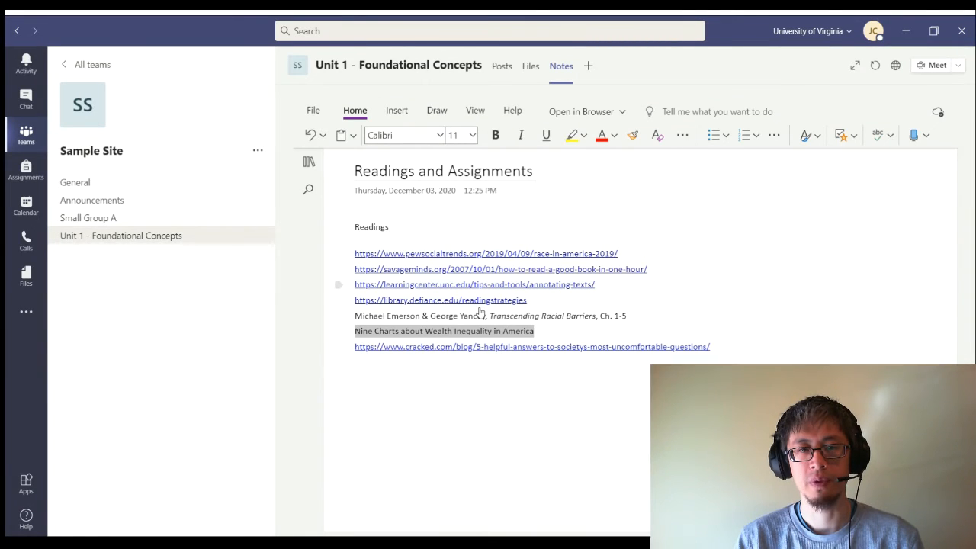
- Below an "Assignments" heading, list Starting Racial Concept Inventory, Getting to Know You (and Me), Annotation 1 and Quiz 1, and Annotation 2 and Quiz 2
left_click(478, 388)
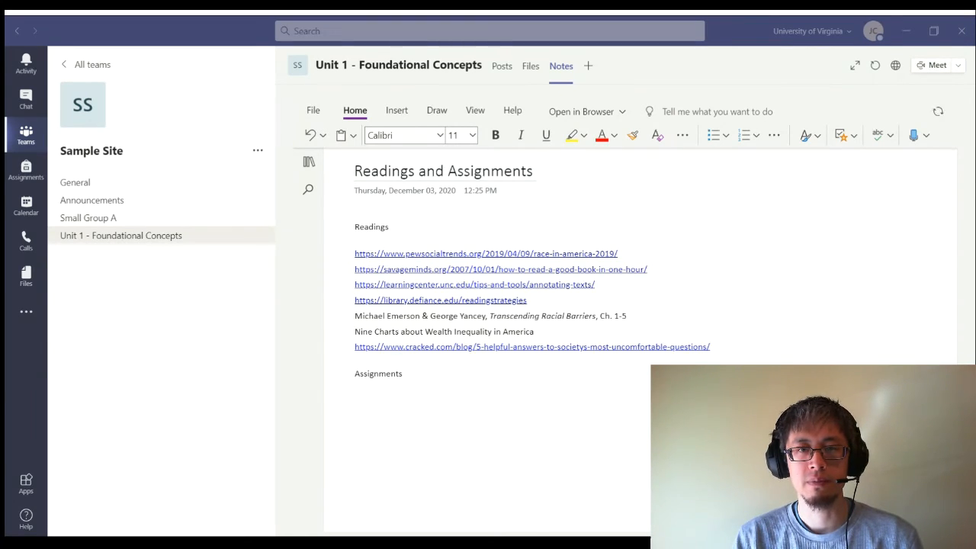
key("alt+Tab")
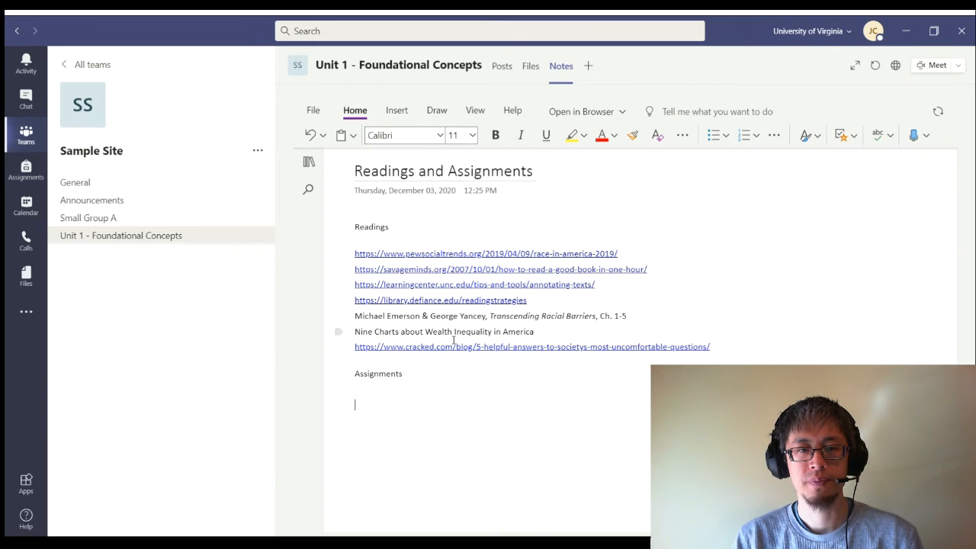
type("Starting Racial Concept Inventory Getting to Know You (and Me) Annotation 1 and Quiz 1 Annotation 2 and Quiz 2")
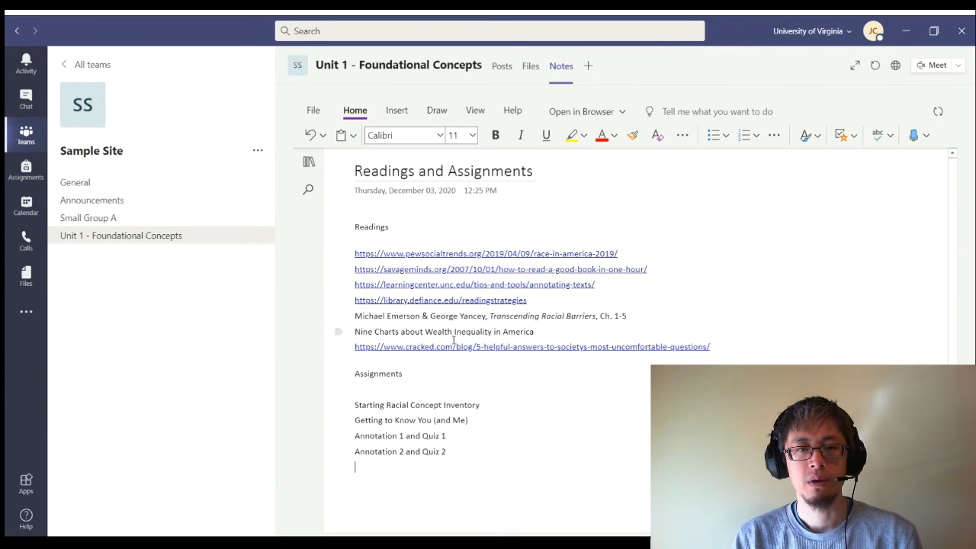
- Add a notes page titled "In-Class Activities" with the lines "Powerpoint slides (2-1) in Files" and "Powerpoint slides (2-2) in Files"
left_click(309, 163)
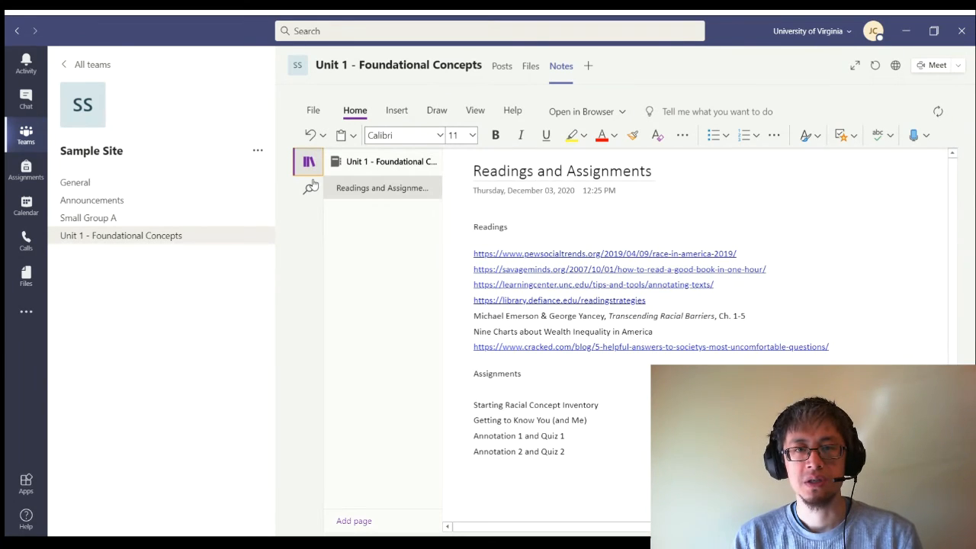
left_click(354, 521)
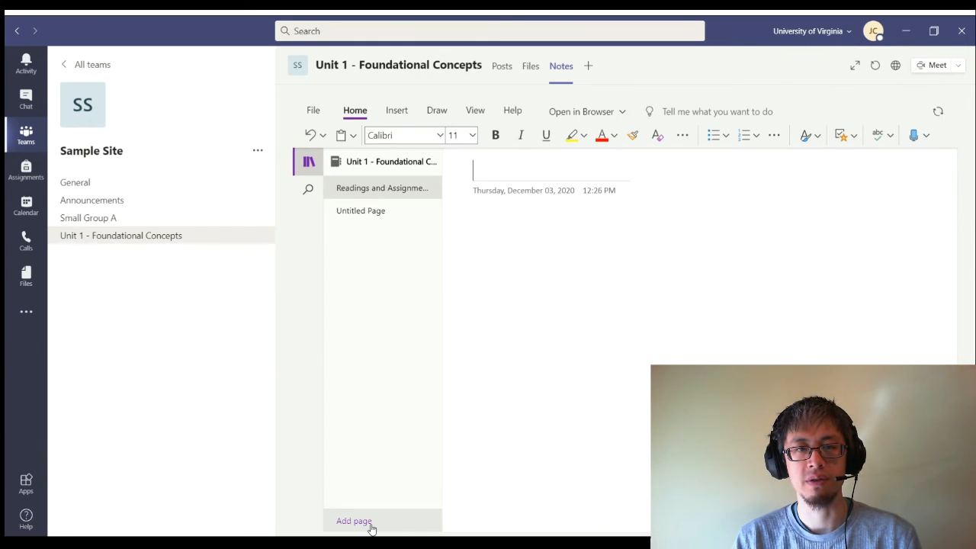
type("In-")
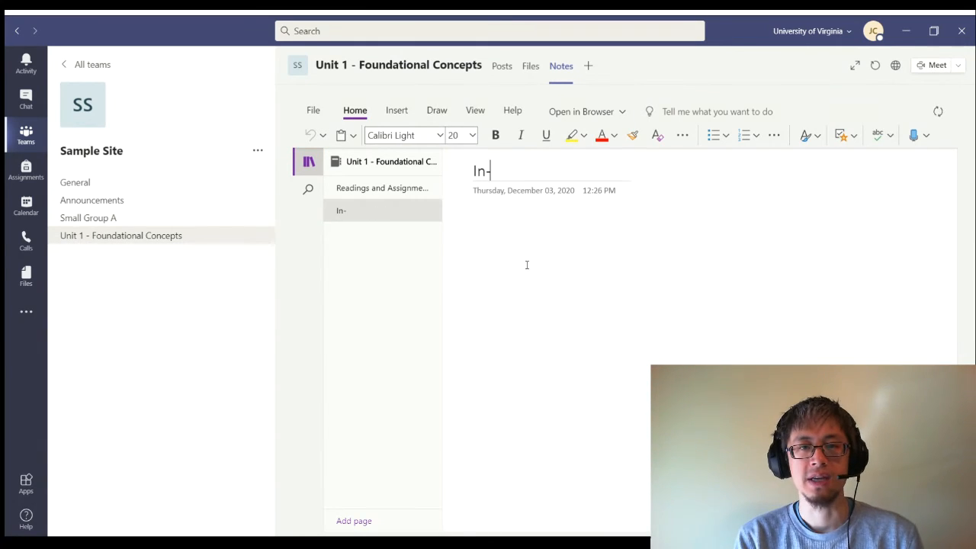
type("Class Activities")
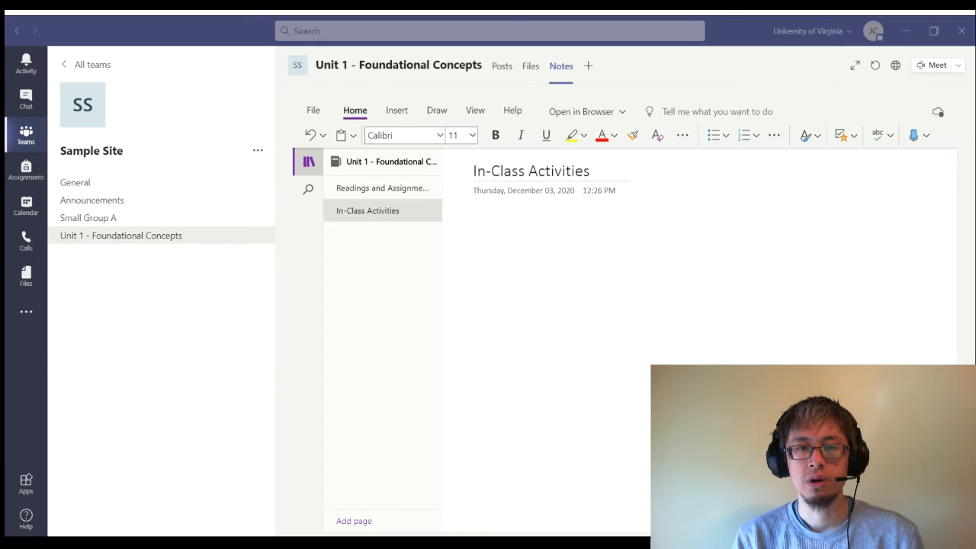
key("alt+Tab")
type("Powerpoint slides (2-1) in Files Powerpoint slides (2-2) in Files")
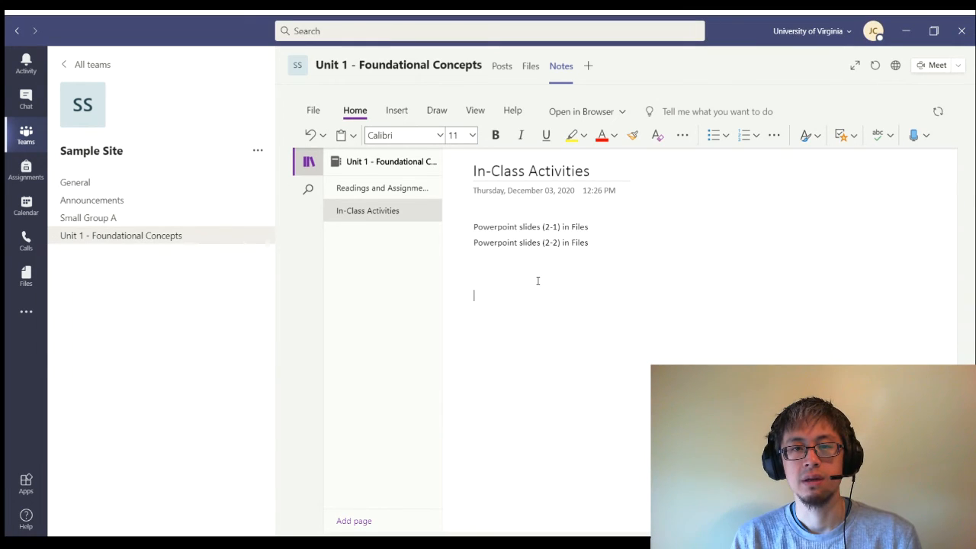
left_click(538, 280)
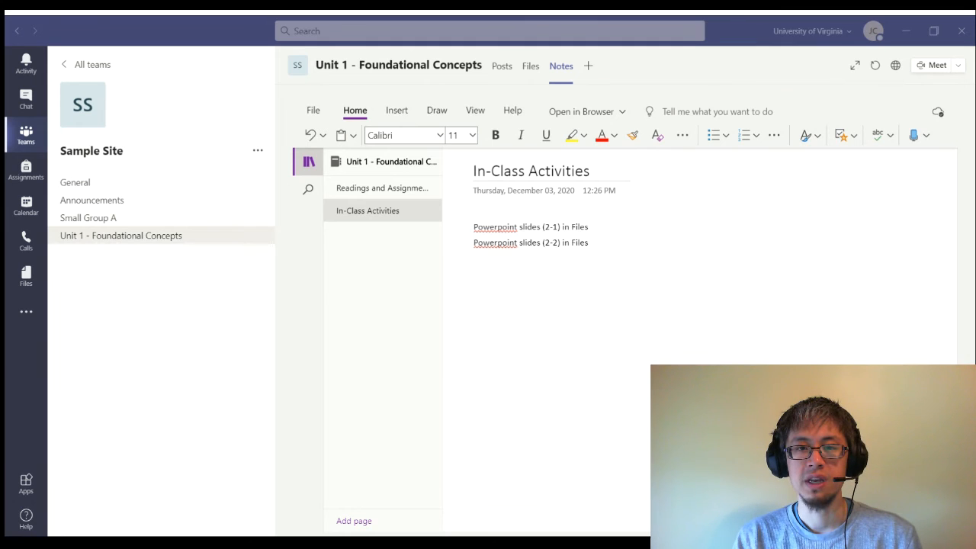
left_click(584, 272)
type("https://www.youtube.com/watch?v=MaAF_3WMJGM")
key("Return")
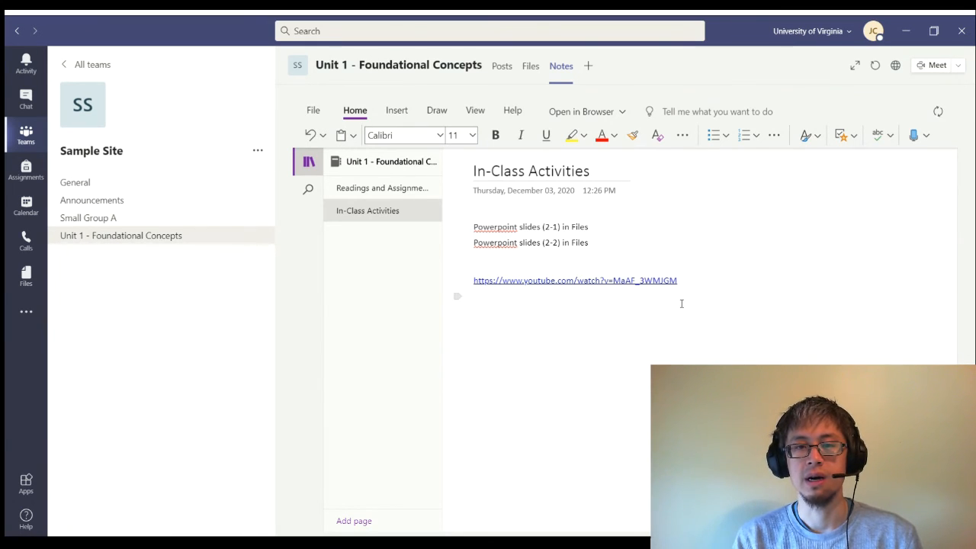
key("alt+Tab")
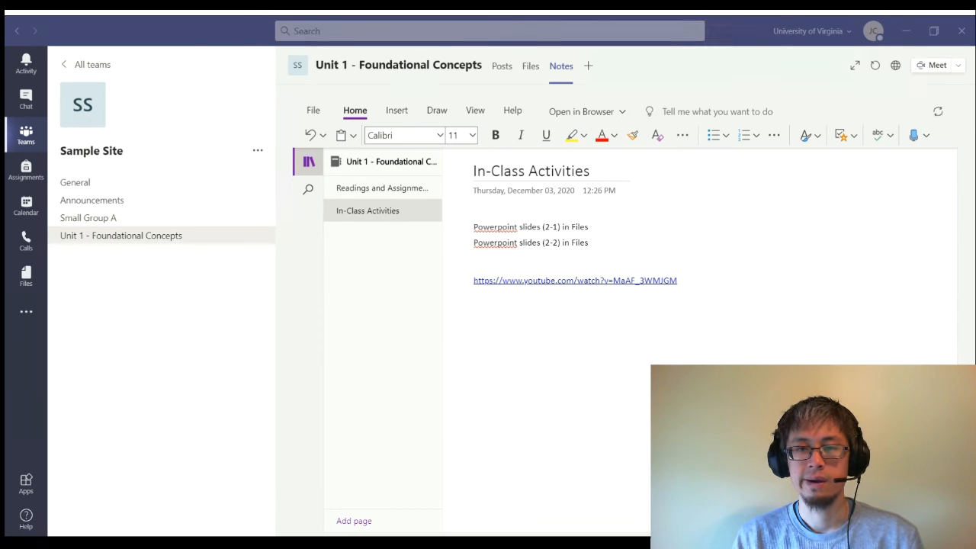
left_click(745, 315)
type("https://www.songfacts.com/lyrics/toby-keith/made-in-america")
key("Return")
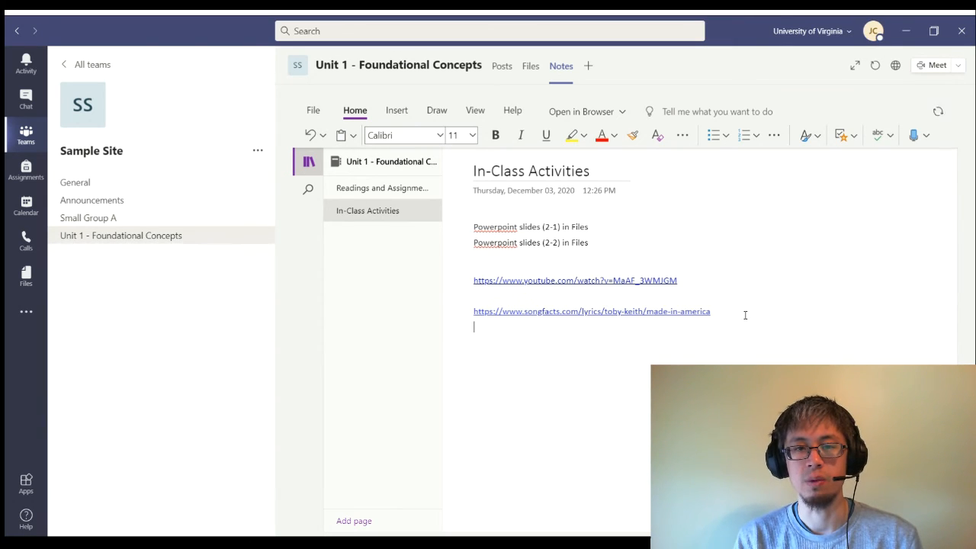
key("alt+Tab")
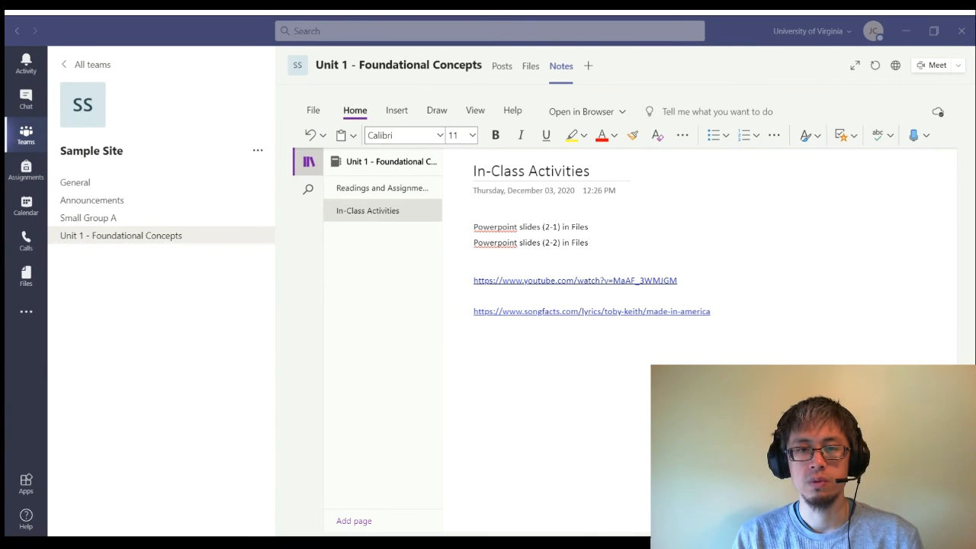
left_click(730, 342)
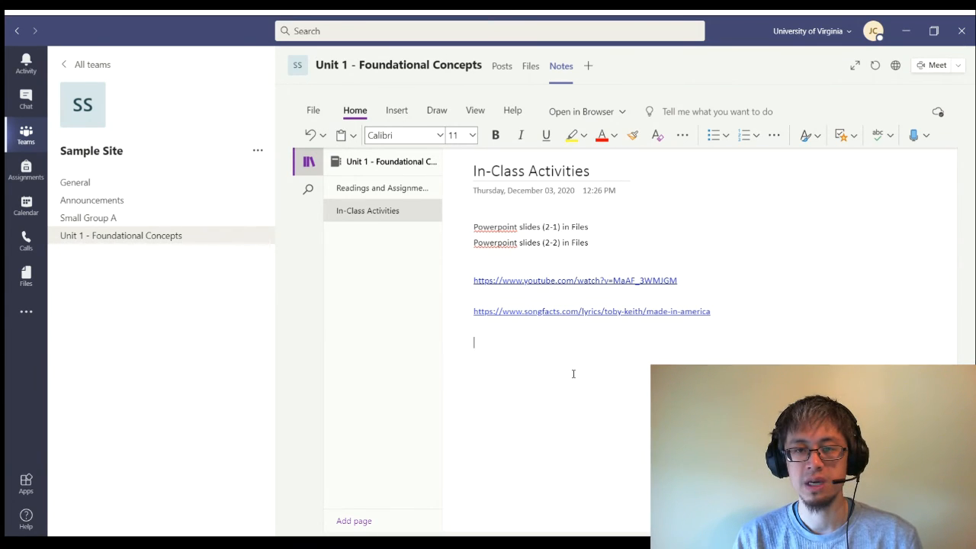
type("https://www.youtube.com/watch?v=VYOjWnS4cMY")
key("Return")
left_click(691, 350)
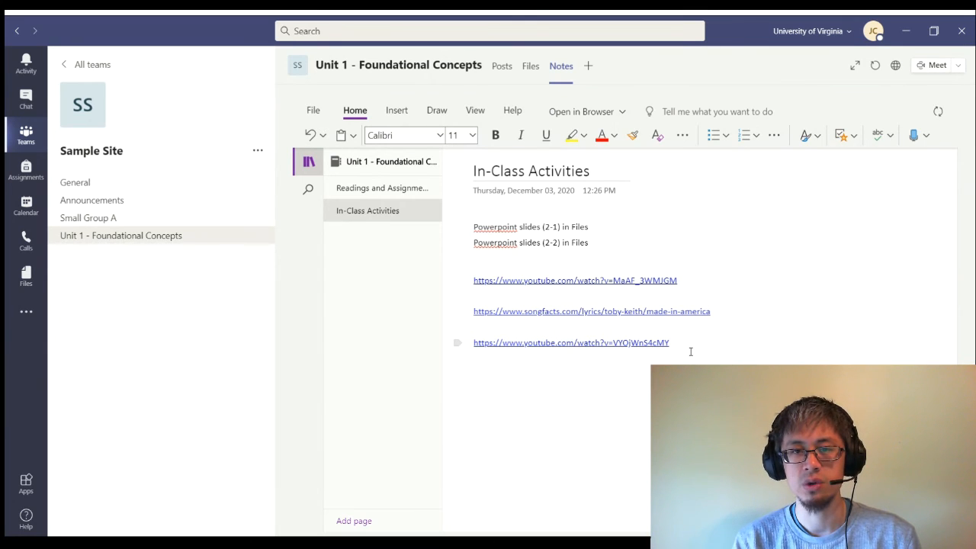
key("Return")
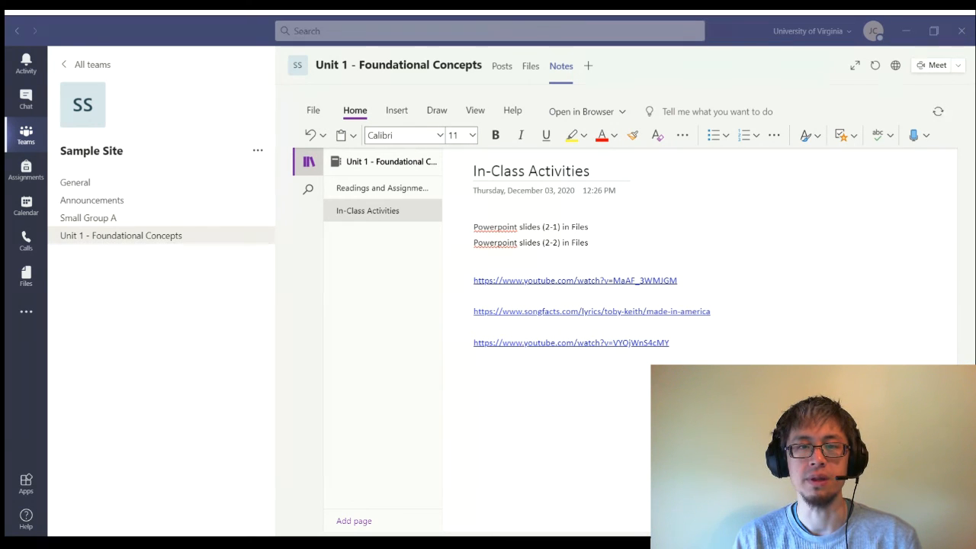
left_click(374, 323)
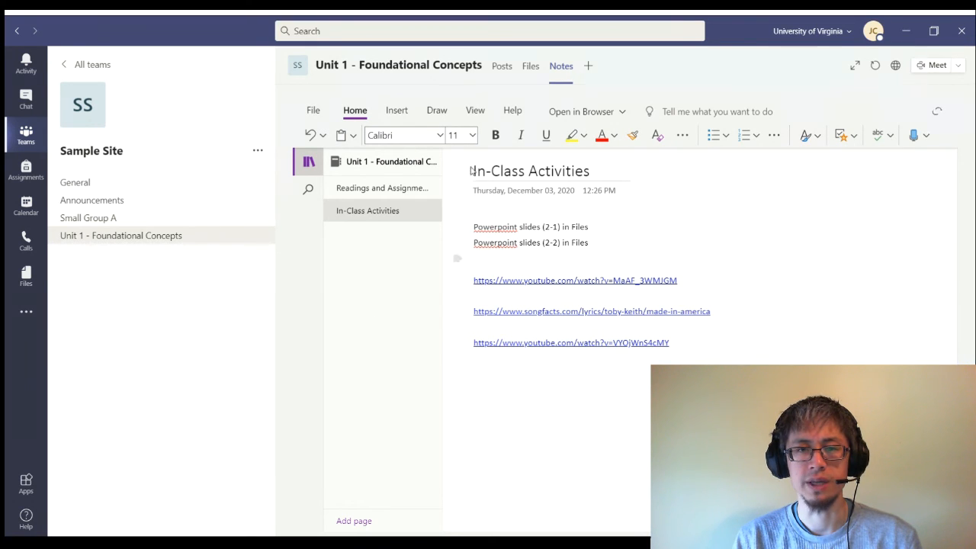
- Add another page titled "Collaborative Activity" to the Unit 1 notes and start its body
left_click(354, 525)
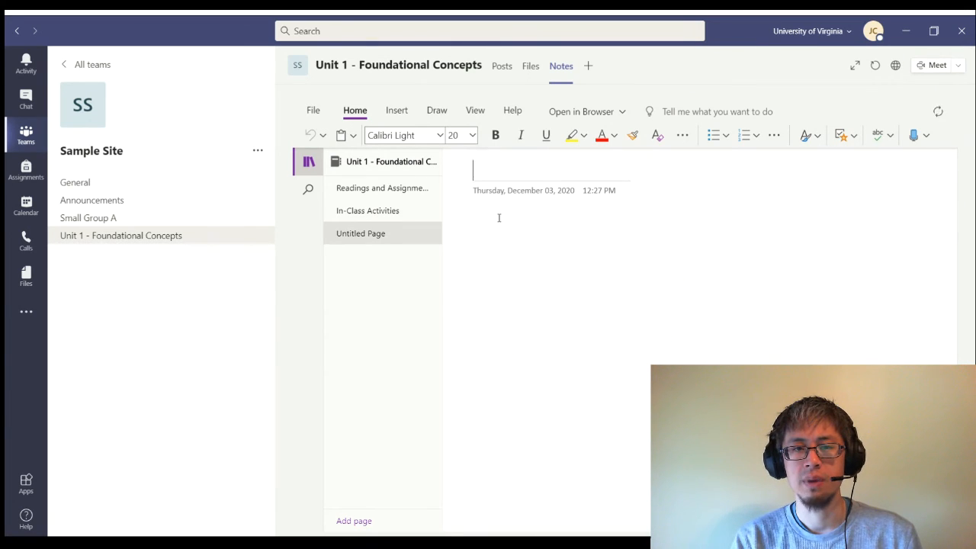
type("Co")
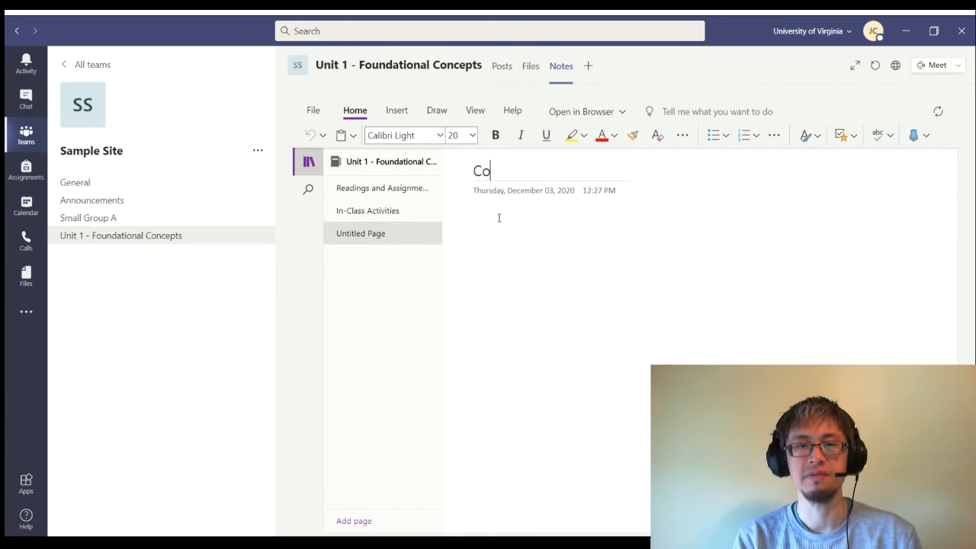
type("llaborative Activity")
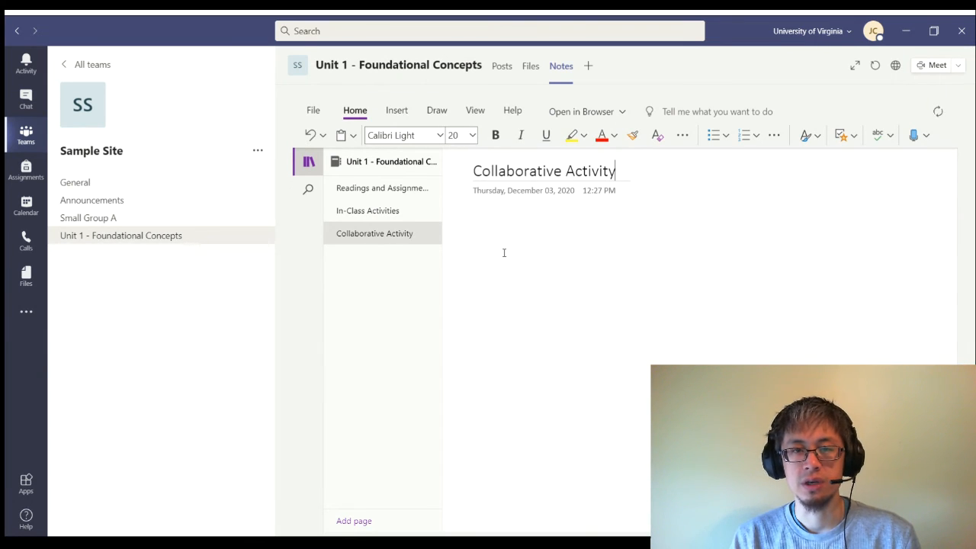
key("Return")
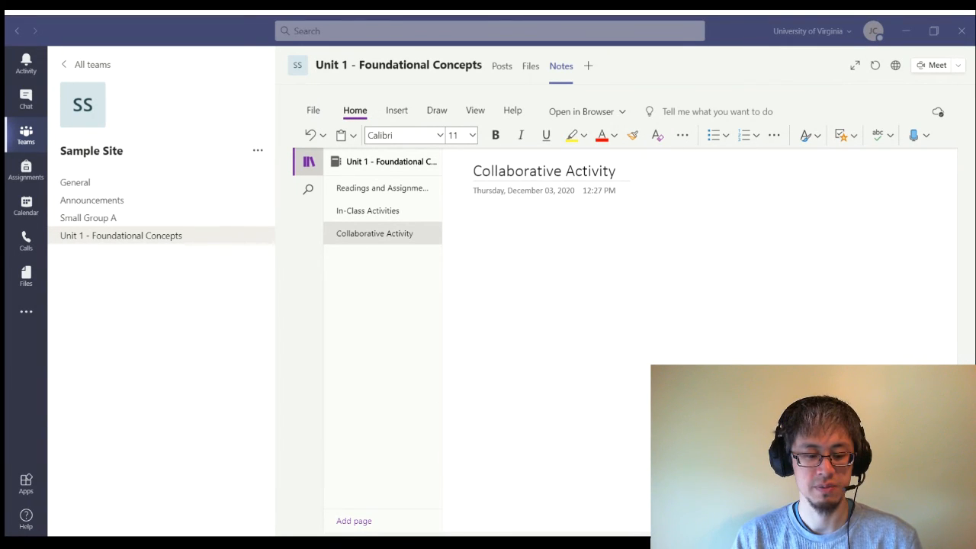
- Insert the "Activity: Class Covenant" text with its instructions and a table headed "What can you offer to your peers?" and "What do you need from your peers?"
left_click(553, 319)
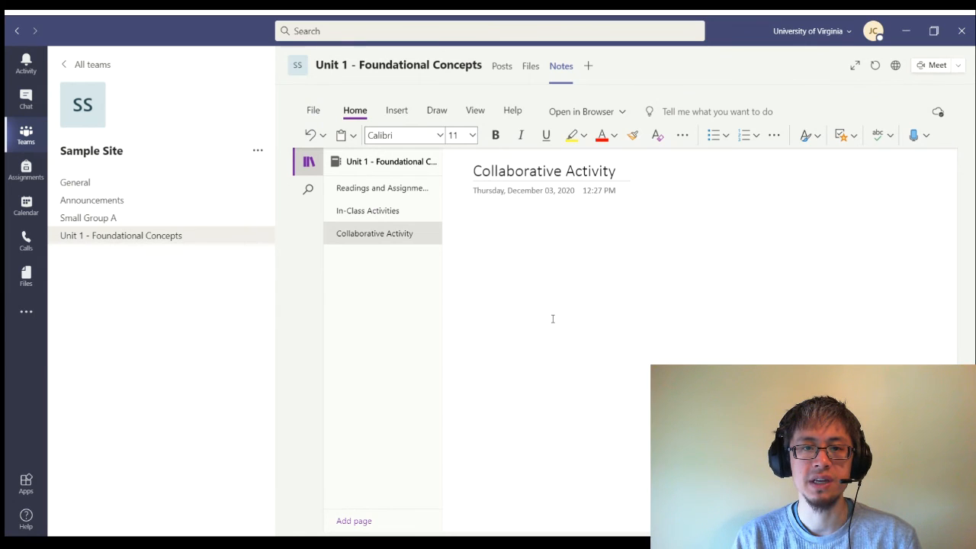
type("Activity: Class Covenant Instructions: Please contribute an answer to each question as we decide what kind of learning environment we want to build together as a class. Start your answer on a separate line. What can you offer to your peers?\tWhat do you need from your peers?")
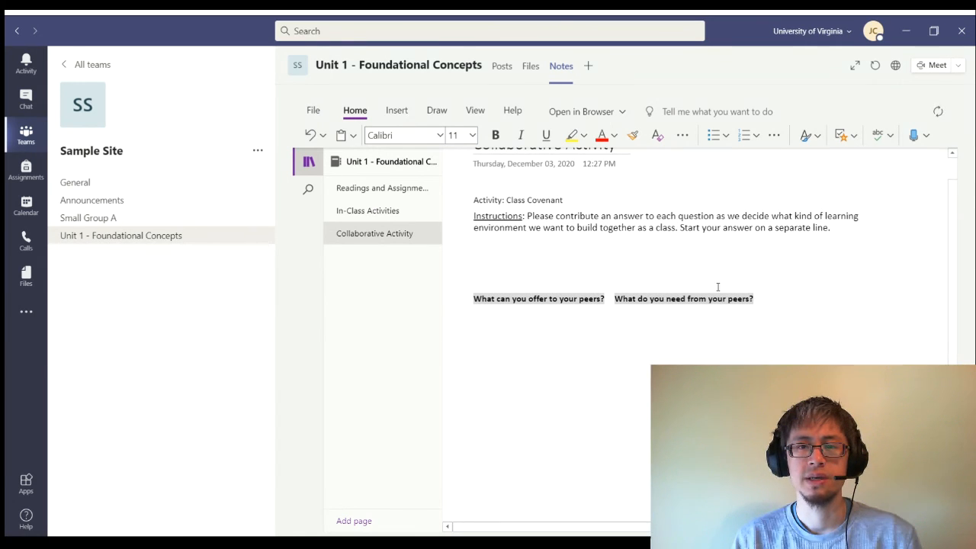
left_click(509, 244)
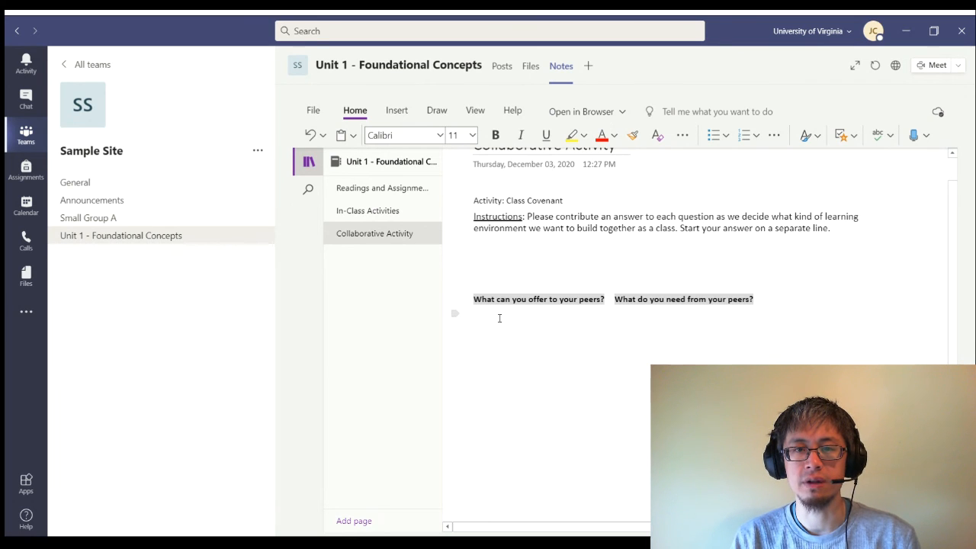
left_click(497, 342)
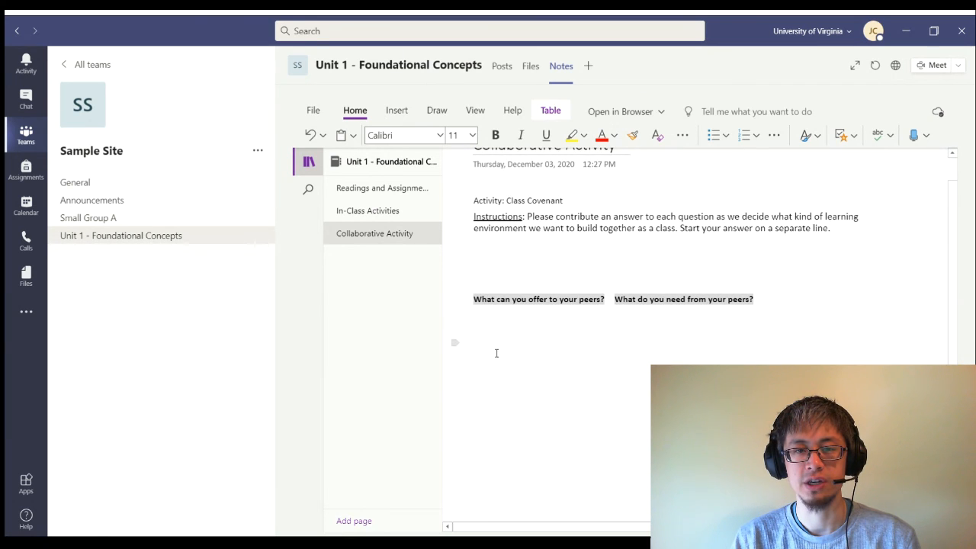
left_click(495, 372)
- Fill the table's first answer row with "Respect and listening" for what to offer and "Help with understanding" for what is needed
left_click(505, 324)
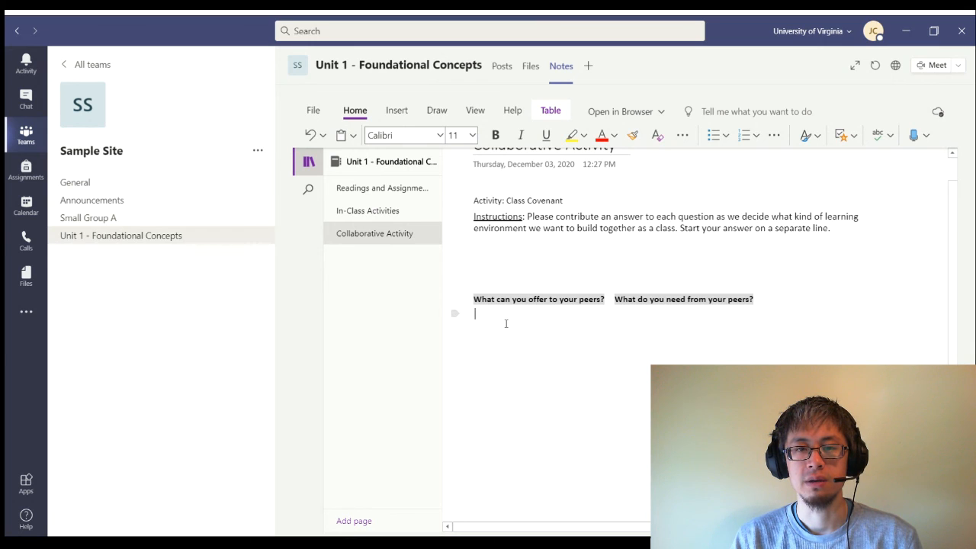
type("R")
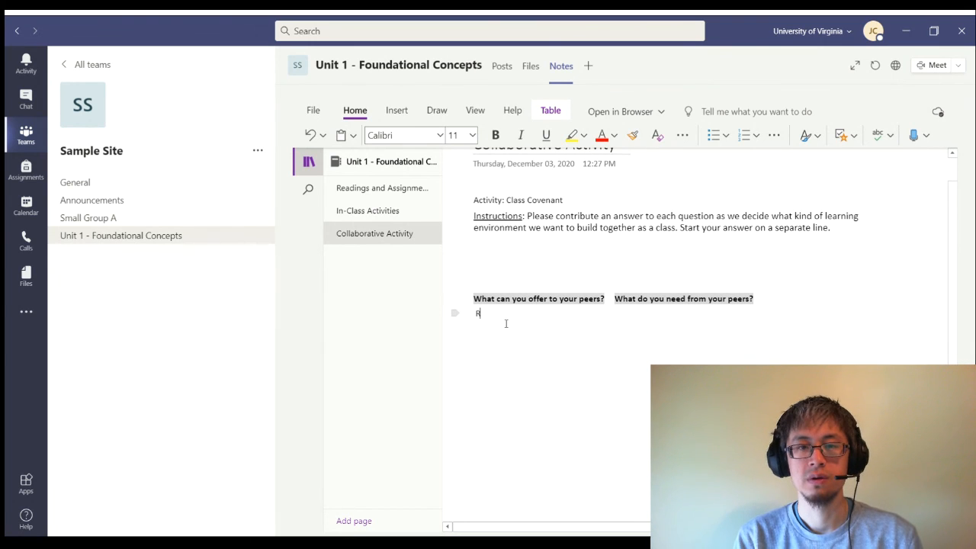
type("espect and listne")
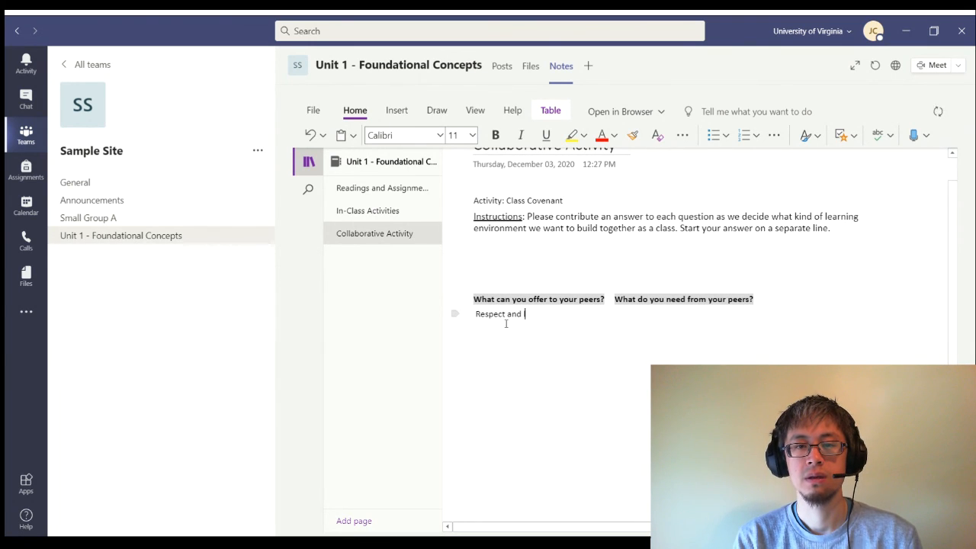
key("BackSpace")
key("BackSpace")
type("ening")
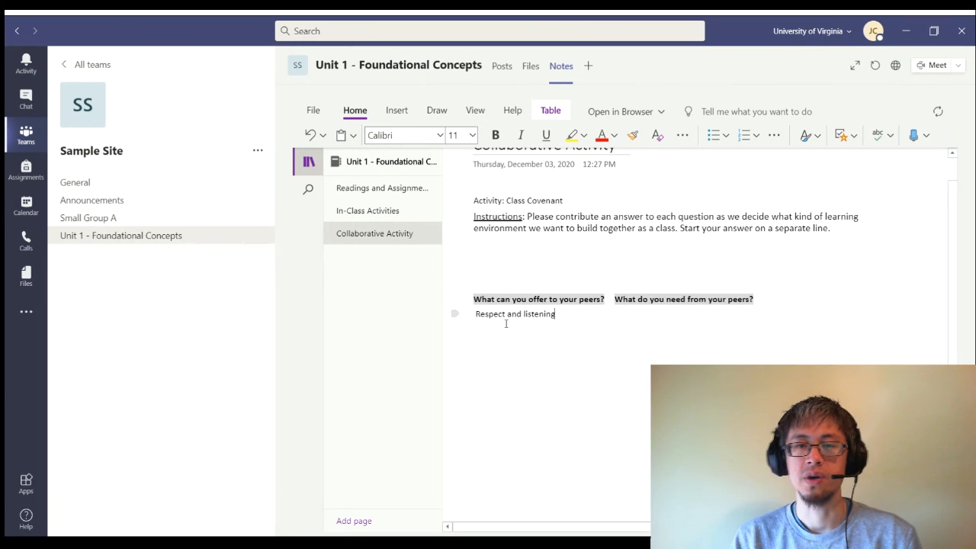
left_click(634, 316)
type("H")
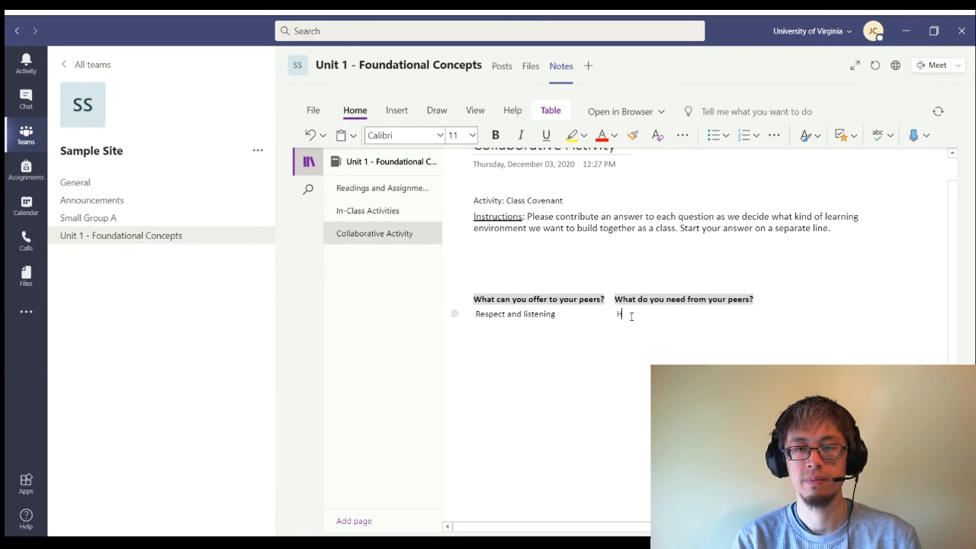
type("elp with understanding")
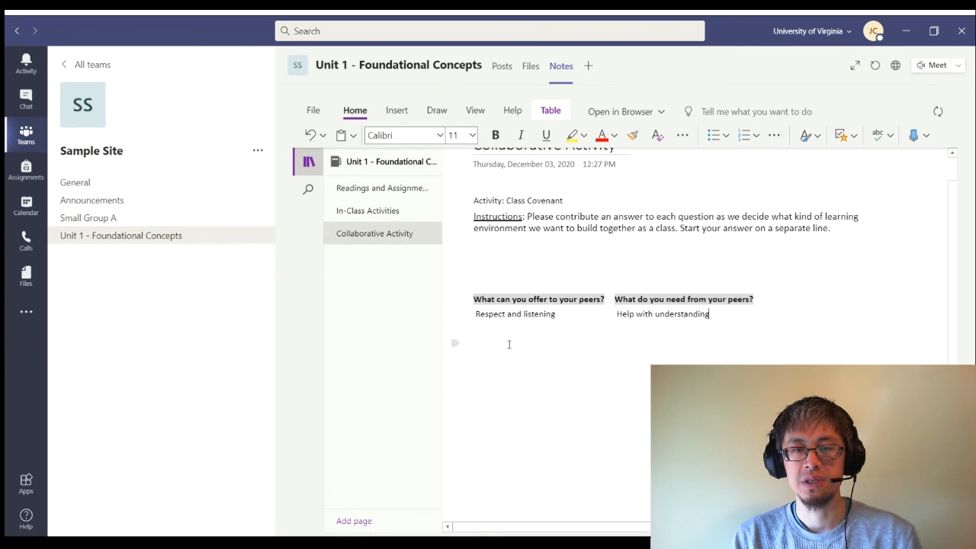
left_click(501, 335)
scroll(613, 373, "up", 1)
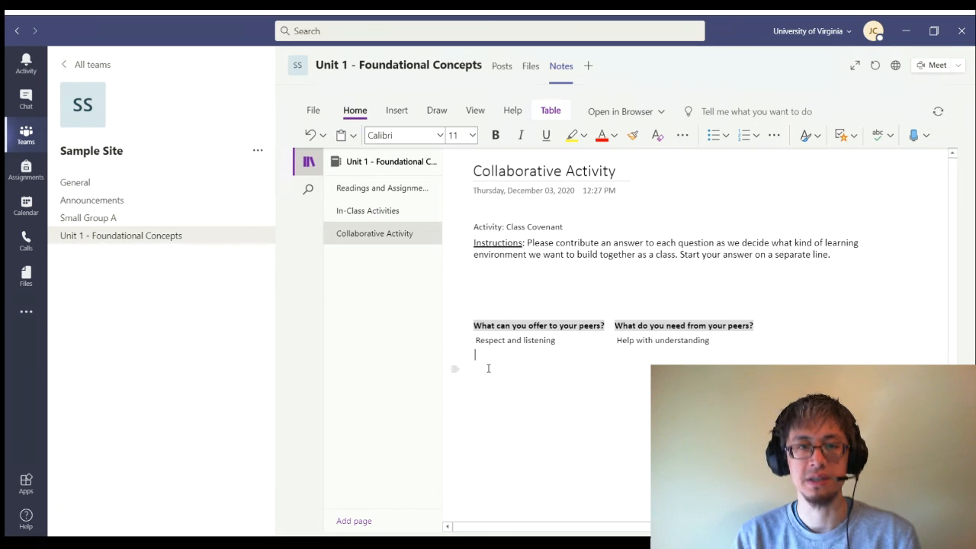
key("alt+Tab")
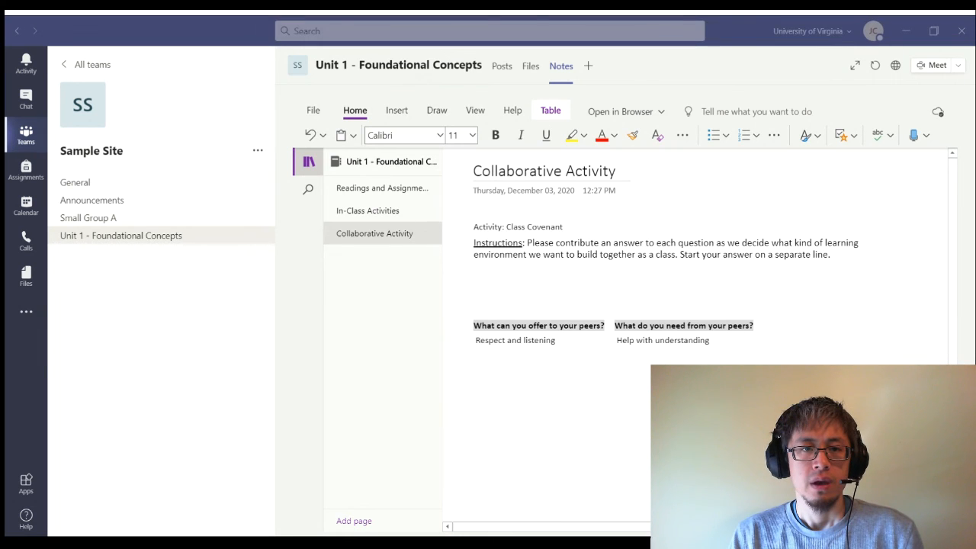